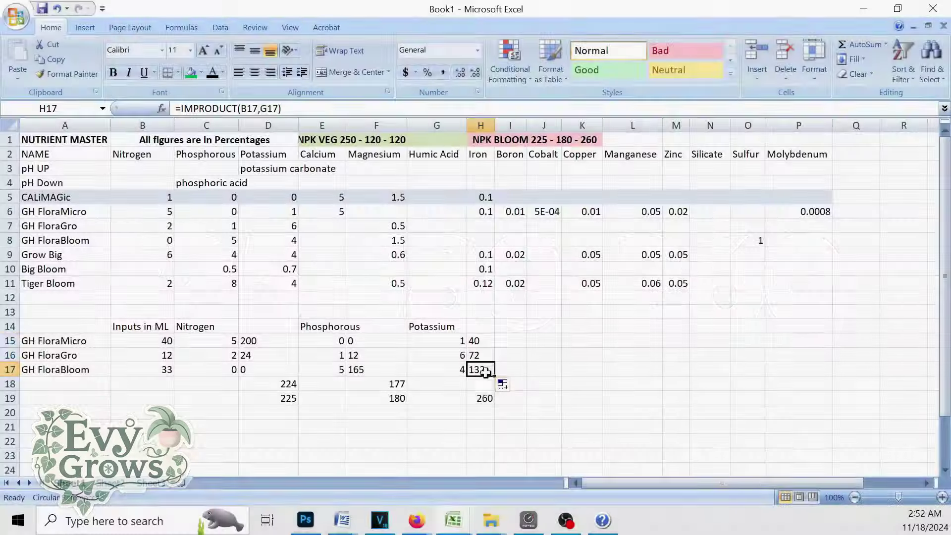
# Enter scratch figures 40, 72 and 132 in cells I15:I17.
pyautogui.click(510, 341)
pyautogui.write('40')
pyautogui.press('Return')
pyautogui.write('72')
pyautogui.press('Return')
pyautogui.write('132')
# Enter 244 as the potassium total in H18 and clear the scratch figures.
pyautogui.press('Return')
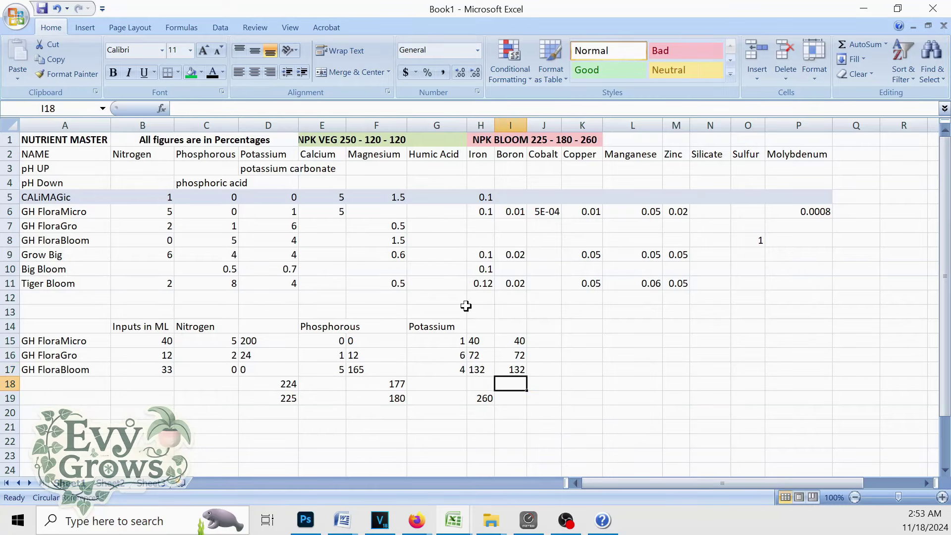
pyautogui.moveTo(511, 340); pyautogui.dragTo(510, 370)
pyautogui.click(471, 387)
pyautogui.write('244')
pyautogui.press('Return')
pyautogui.press('Delete')
pyautogui.click(481, 384)
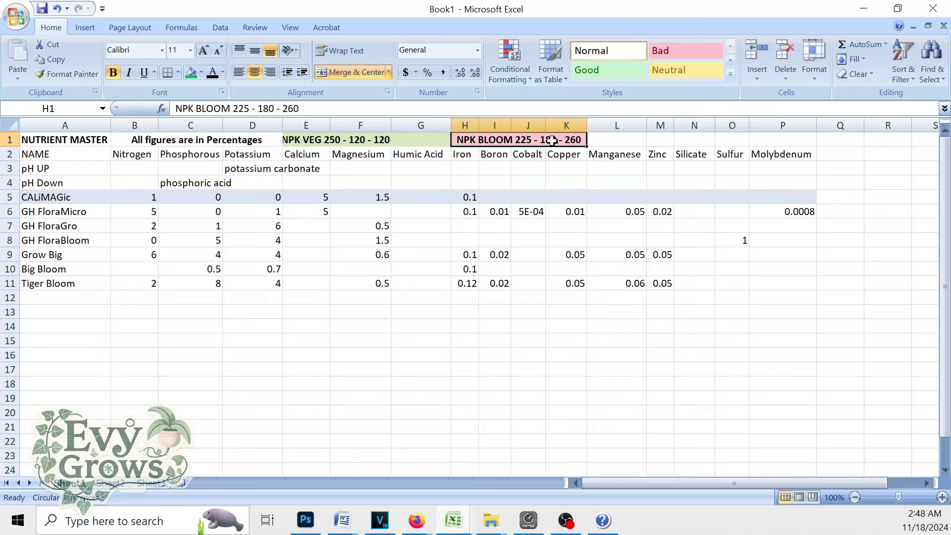
pyautogui.click(602, 297)
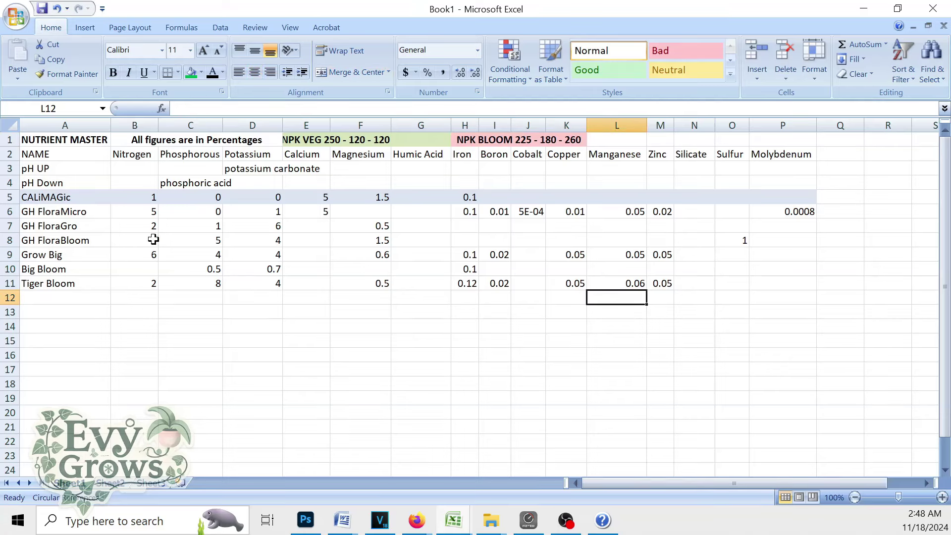
# Copy the three GH Flora rows (A6:D8) and insert them at row 15, shifting cells down.
pyautogui.moveTo(84, 212); pyautogui.dragTo(264, 239)
pyautogui.rightClick(92, 238)
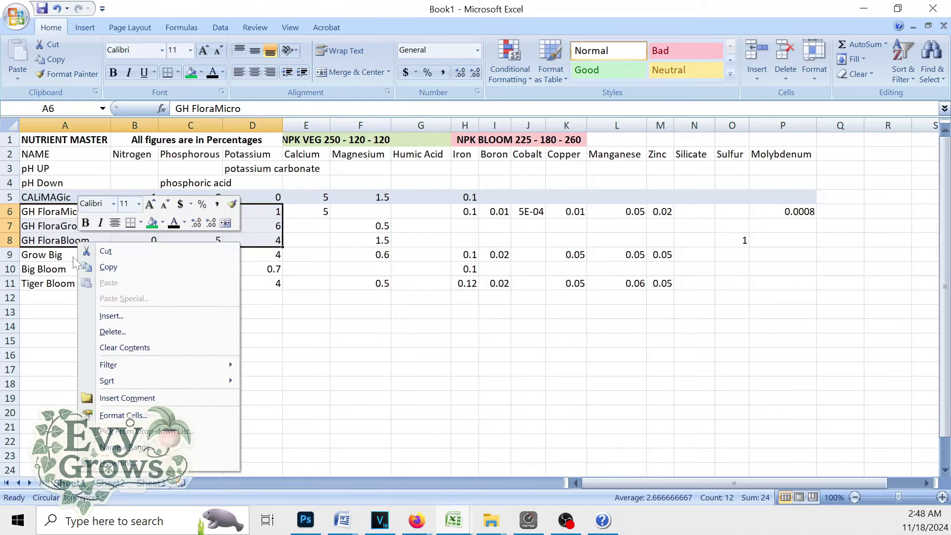
pyautogui.click(105, 267)
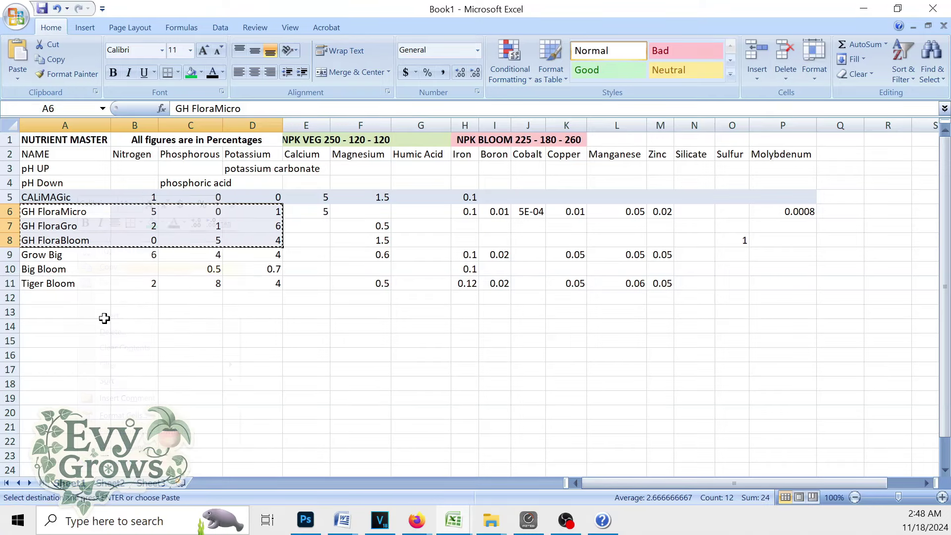
pyautogui.click(47, 337)
pyautogui.rightClick(49, 340)
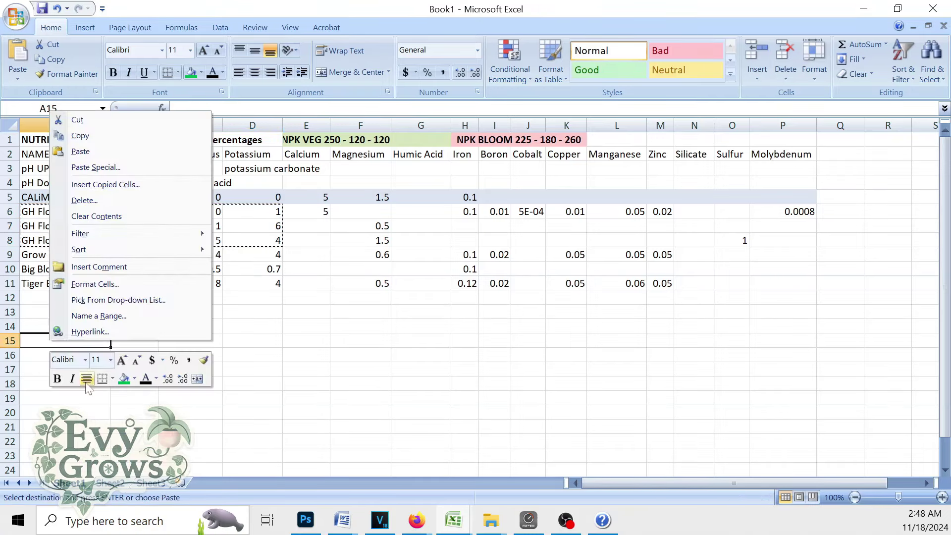
pyautogui.click(106, 186)
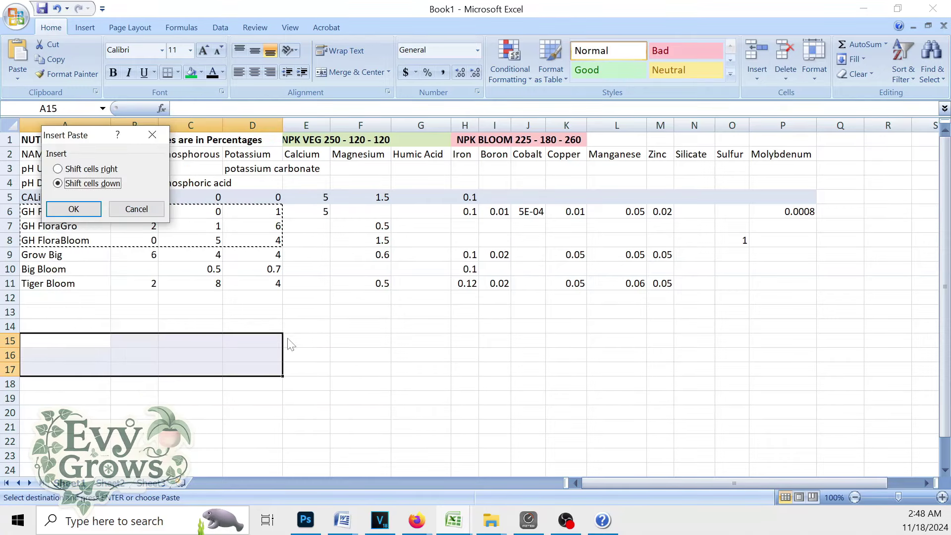
pyautogui.click(74, 209)
pyautogui.click(264, 408)
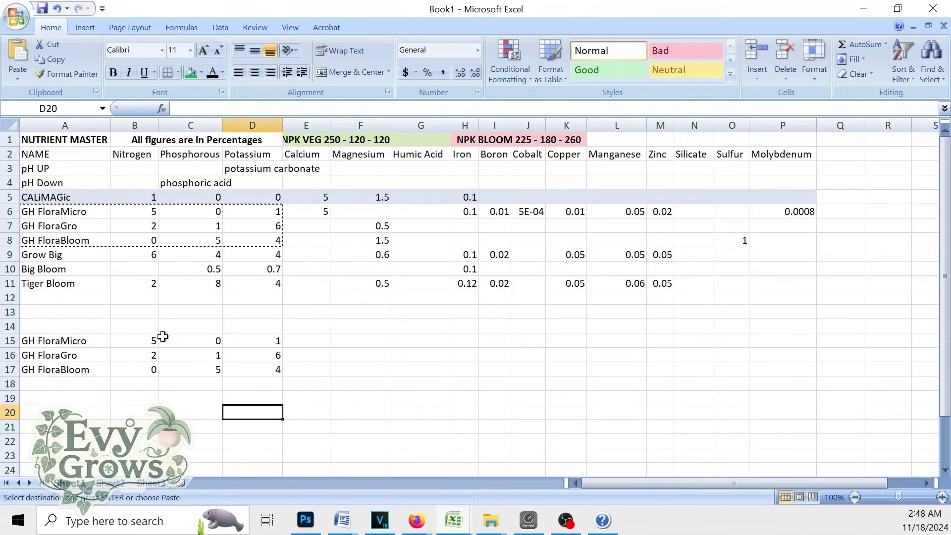
# Insert blank cells at B14:B18 and D14:D18, shifting the nitrogen and phosphorus values right.
pyautogui.moveTo(118, 325); pyautogui.dragTo(128, 385)
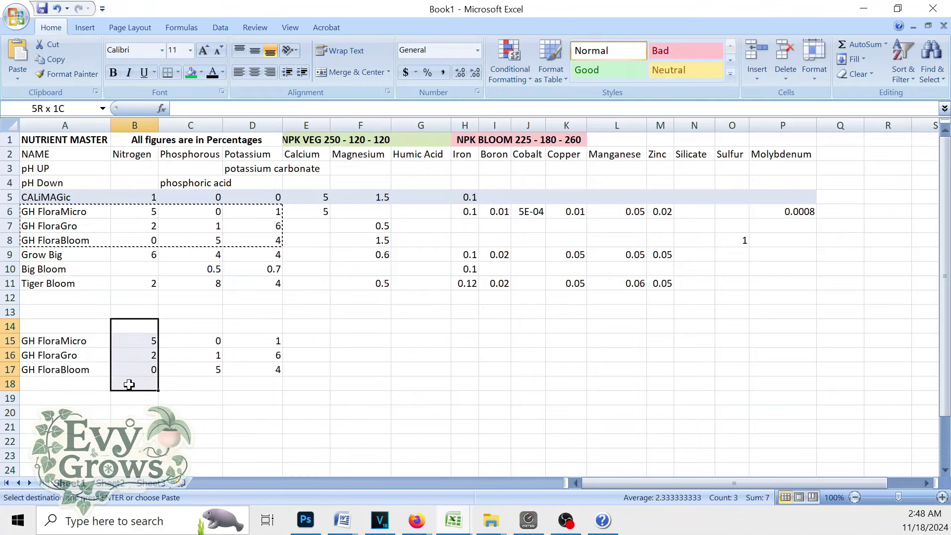
pyautogui.rightClick(133, 387)
pyautogui.click(189, 225)
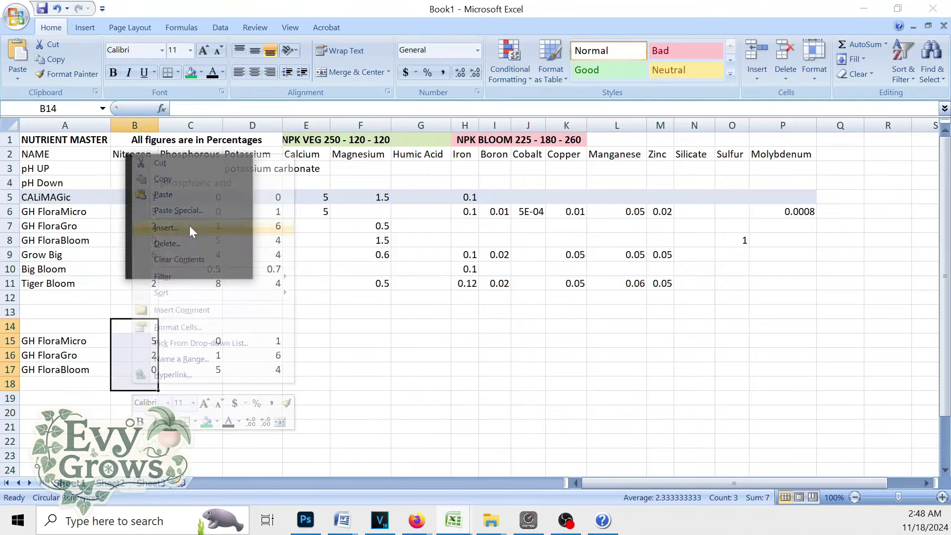
pyautogui.click(171, 267)
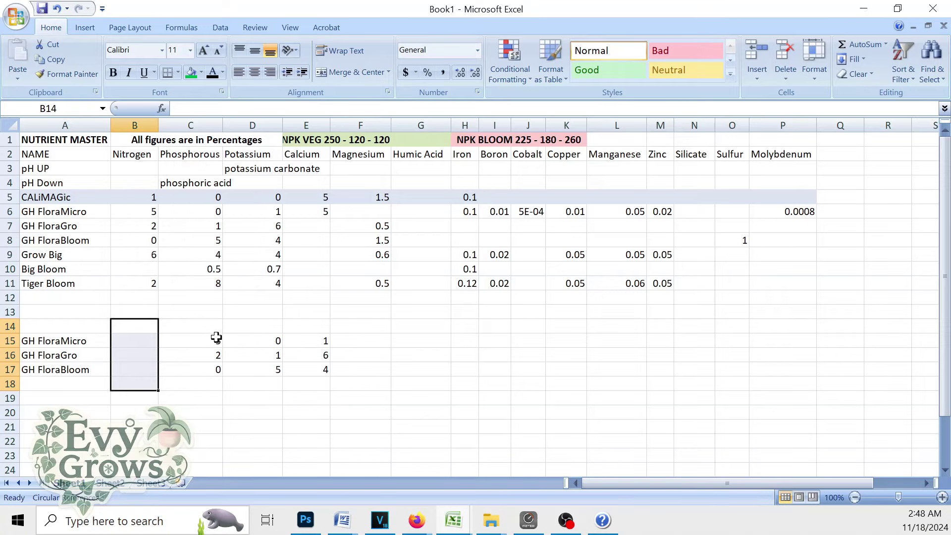
pyautogui.click(242, 330)
pyautogui.moveTo(243, 330); pyautogui.dragTo(255, 386)
pyautogui.rightClick(255, 387)
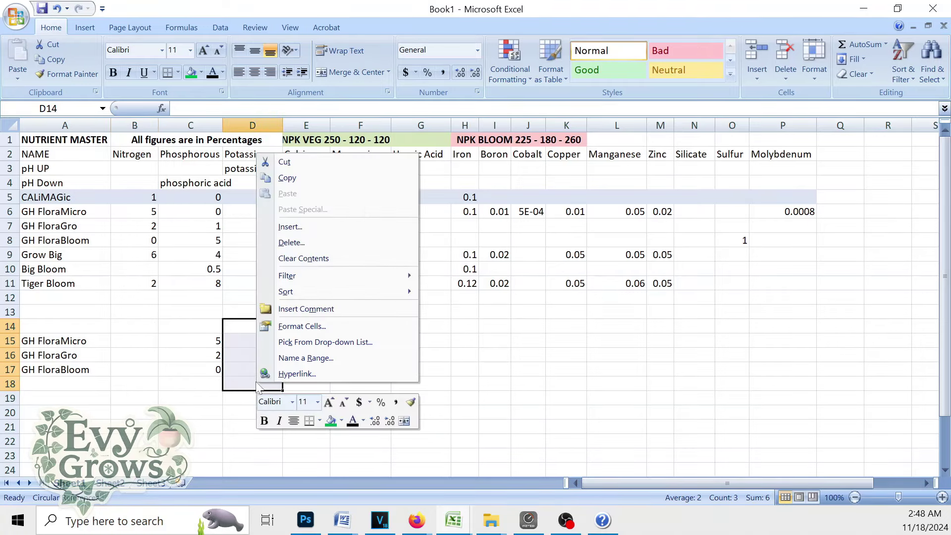
pyautogui.click(290, 242)
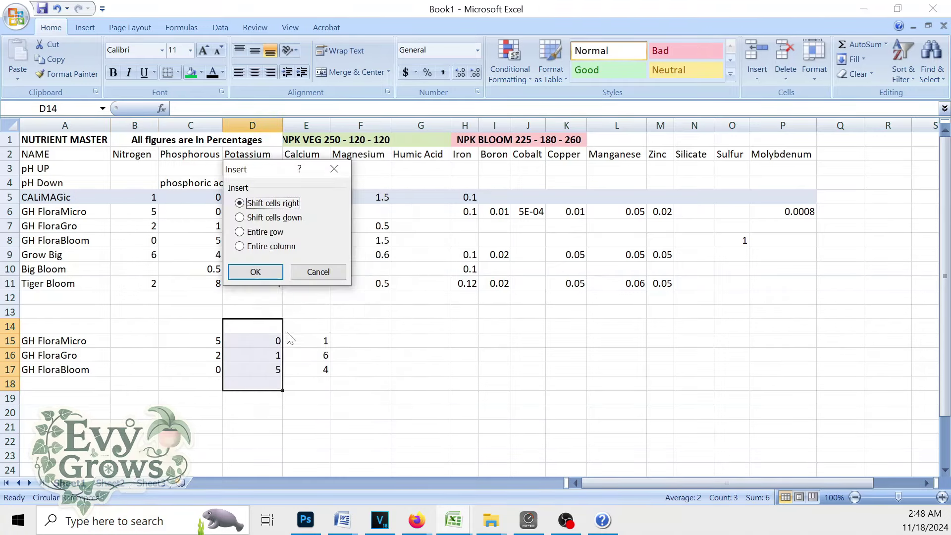
pyautogui.click(272, 275)
# Insert blank cells at F14:F18, shifting the potassium values right.
pyautogui.moveTo(376, 325); pyautogui.dragTo(382, 379)
pyautogui.rightClick(357, 321)
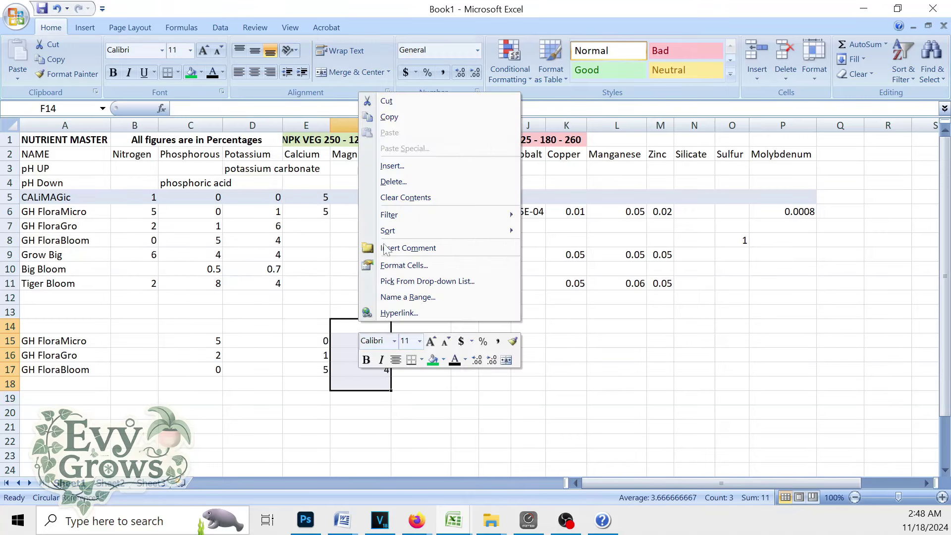
pyautogui.click(388, 167)
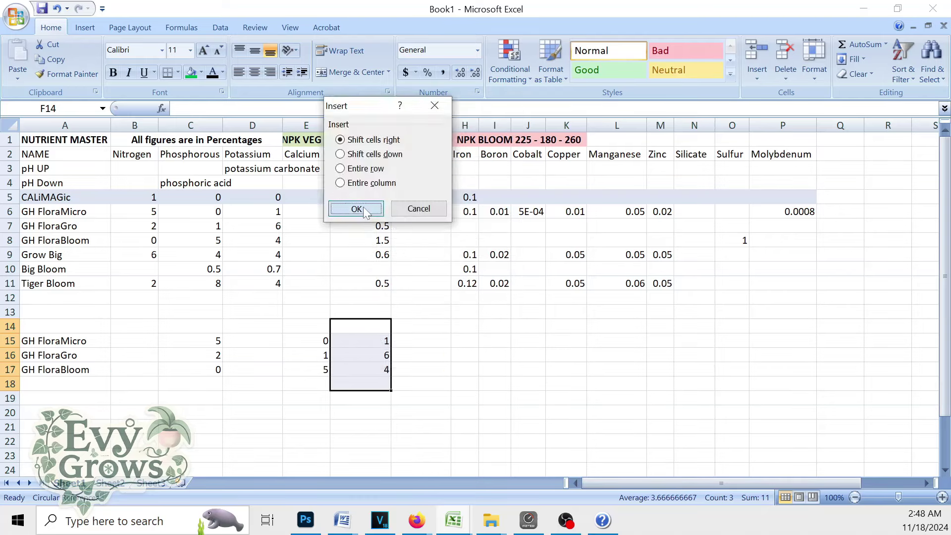
pyautogui.click(354, 208)
pyautogui.click(147, 155)
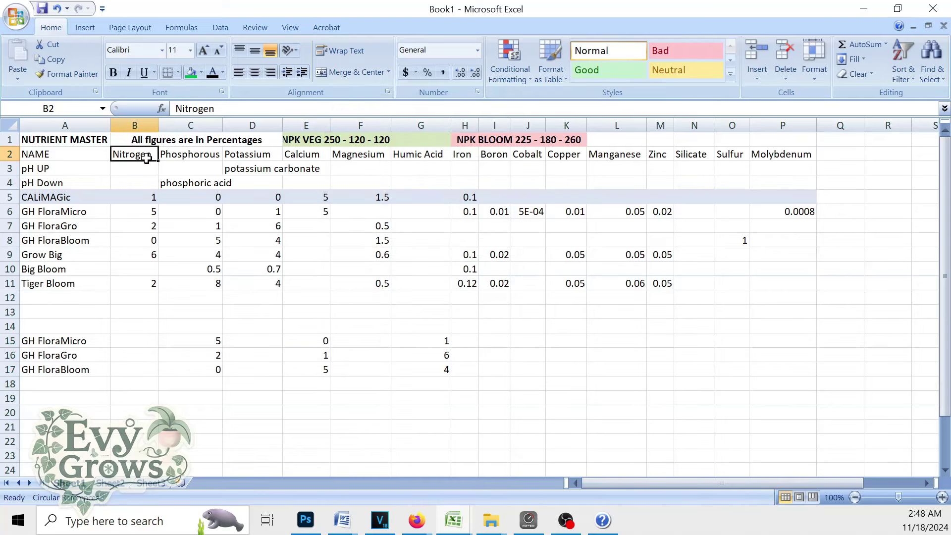
# Copy the Nitrogen, Phosphorous and Potassium headings into C14, E14 and G14.
pyautogui.hotkey('ctrl', 'c')
pyautogui.click(191, 326)
pyautogui.hotkey('ctrl', 'v')
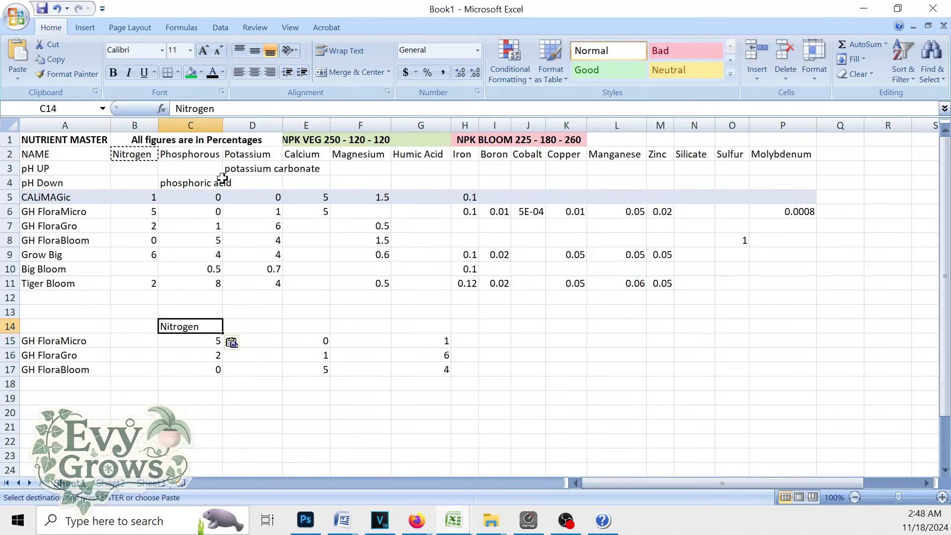
pyautogui.click(203, 157)
pyautogui.hotkey('ctrl', 'c')
pyautogui.click(309, 323)
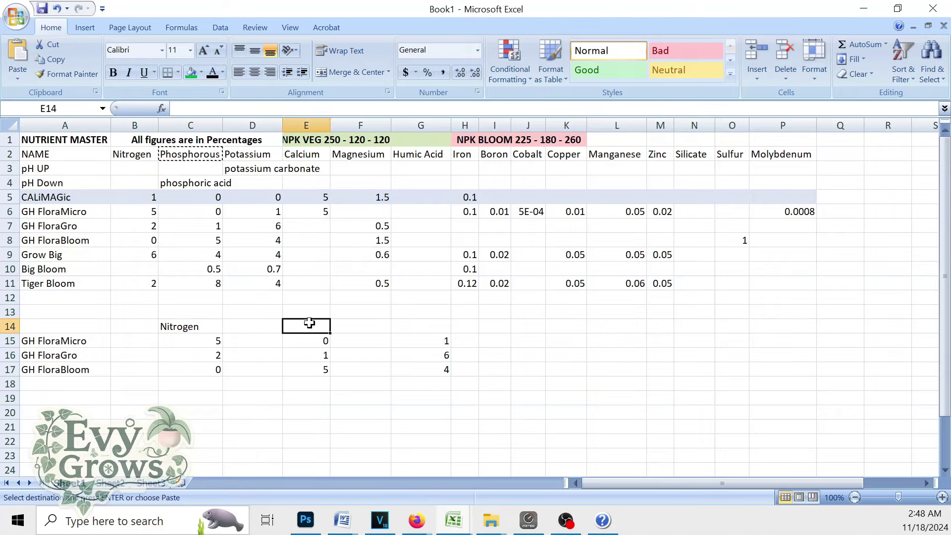
pyautogui.hotkey('ctrl', 'v')
pyautogui.click(233, 154)
pyautogui.hotkey('ctrl', 'c')
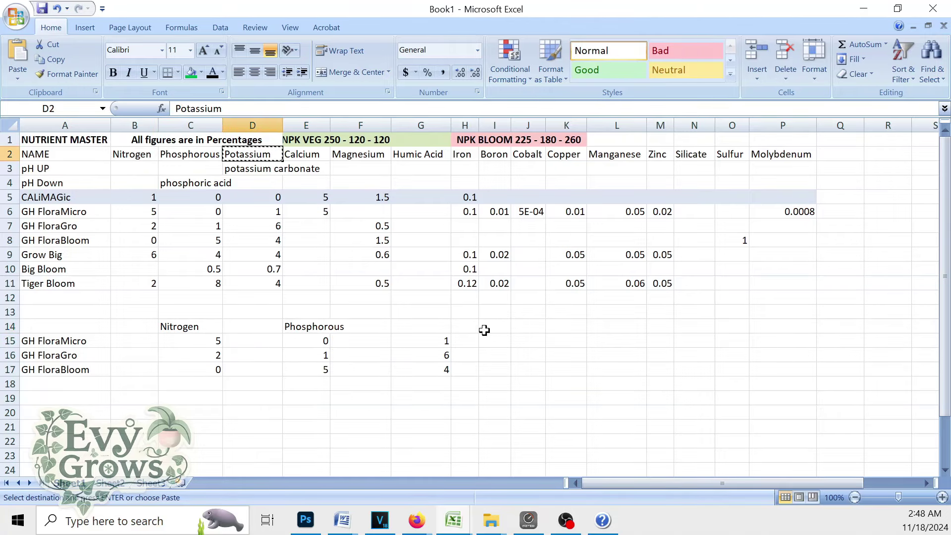
pyautogui.click(421, 327)
pyautogui.hotkey('ctrl', 'v')
# Label B14 'Inputs in ML' and widen column B to fit it.
pyautogui.click(496, 390)
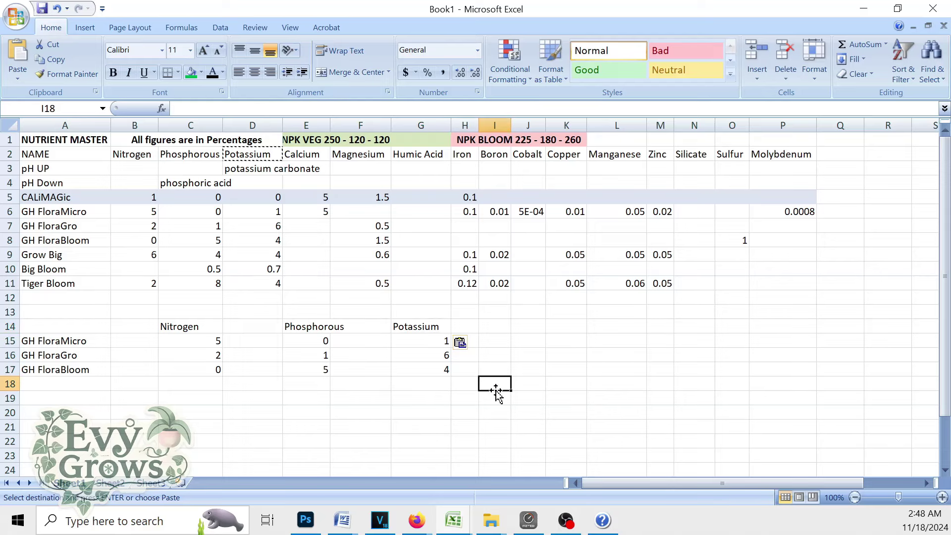
pyautogui.click(428, 398)
pyautogui.click(116, 313)
pyautogui.click(122, 323)
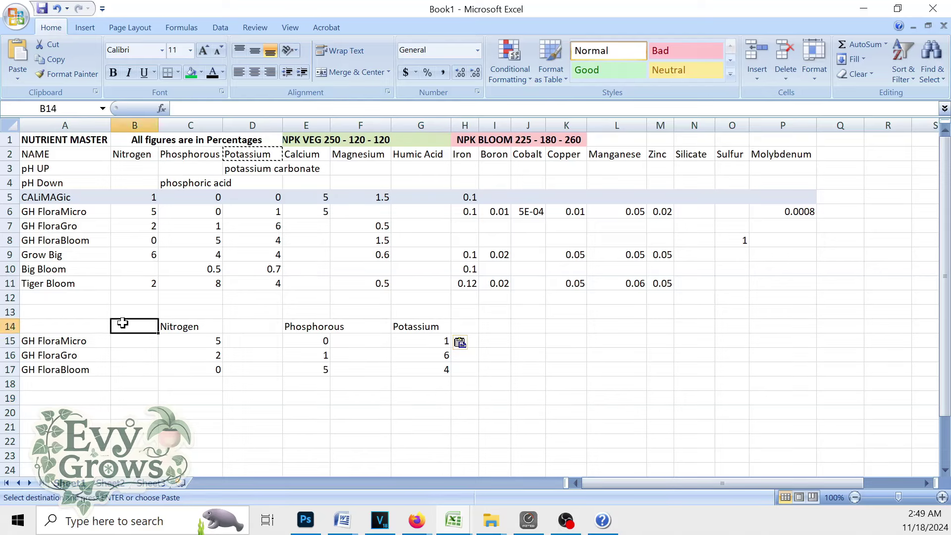
pyautogui.write('Input')
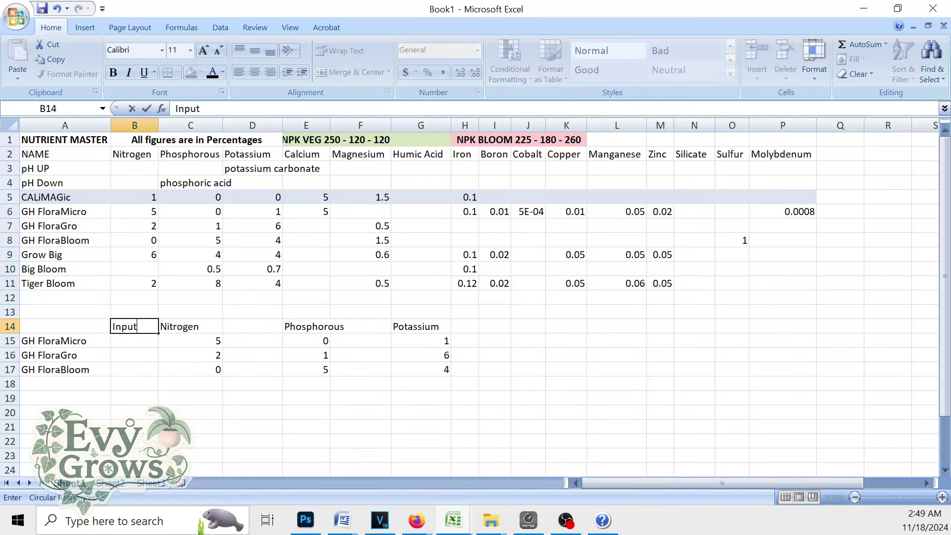
pyautogui.write('s in ML')
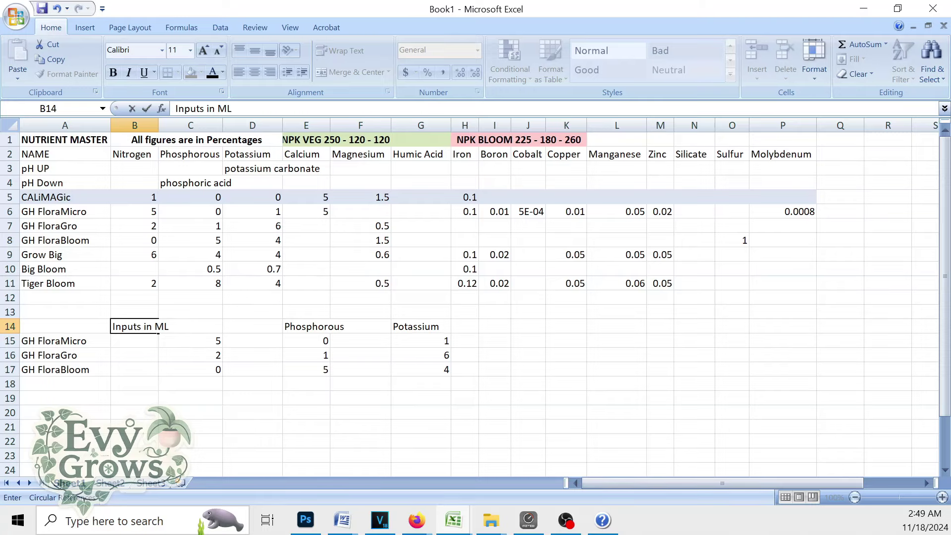
pyautogui.press('Return')
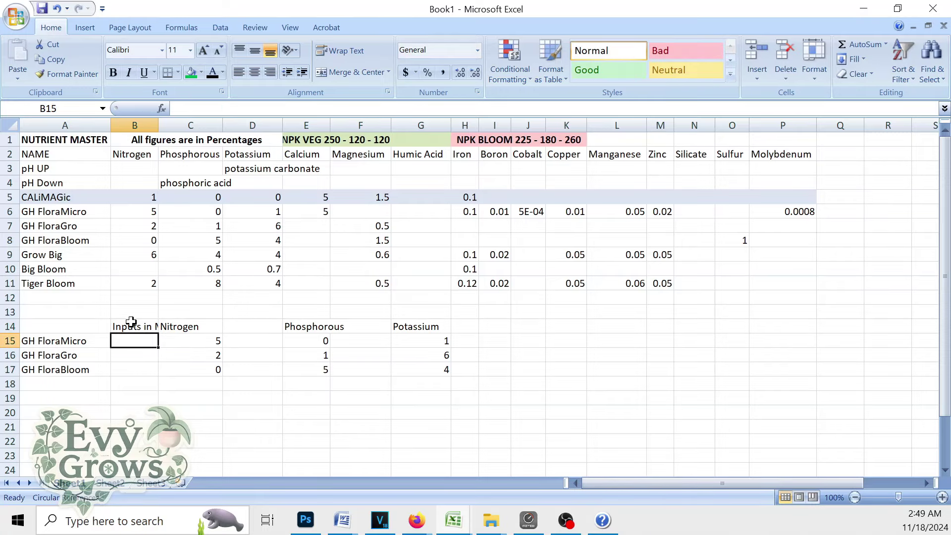
pyautogui.click(162, 123)
pyautogui.moveTo(161, 122); pyautogui.dragTo(174, 123)
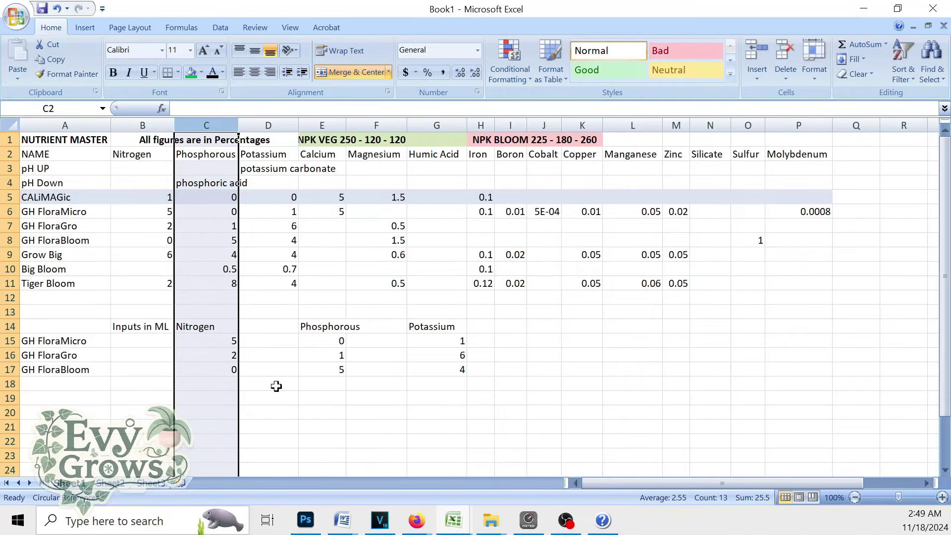
# Enter bloom targets 225, 180 and 260 in D19, F19 and H19.
pyautogui.click(278, 384)
pyautogui.click(263, 399)
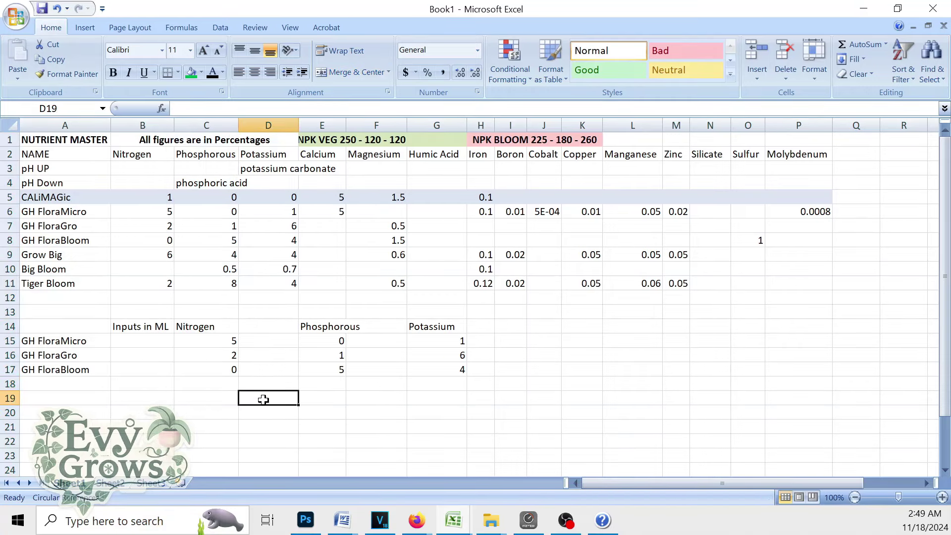
pyautogui.write('225')
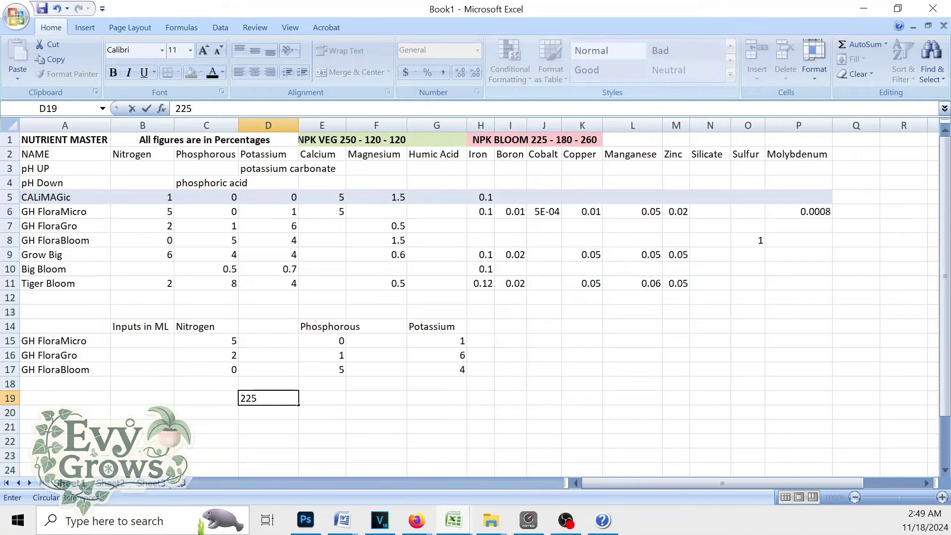
pyautogui.click(374, 395)
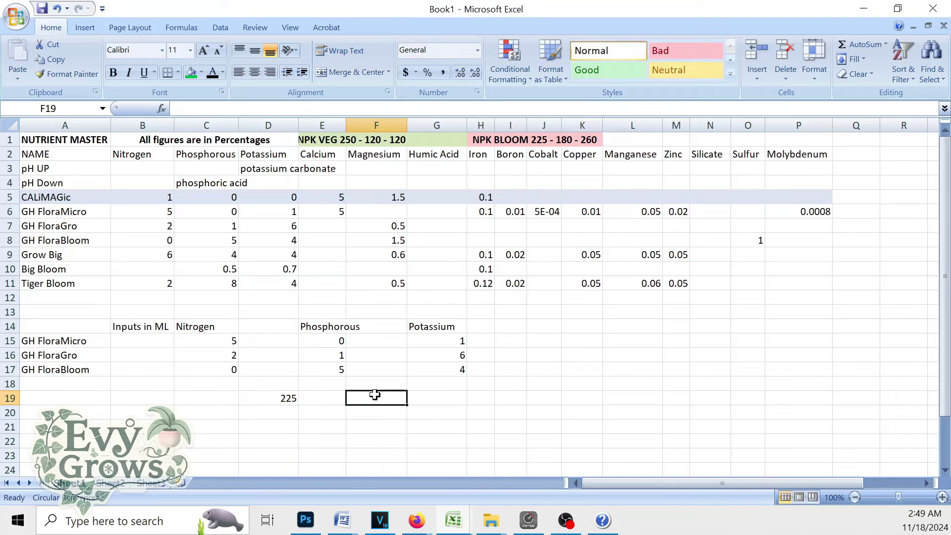
pyautogui.write('180')
pyautogui.press('Return')
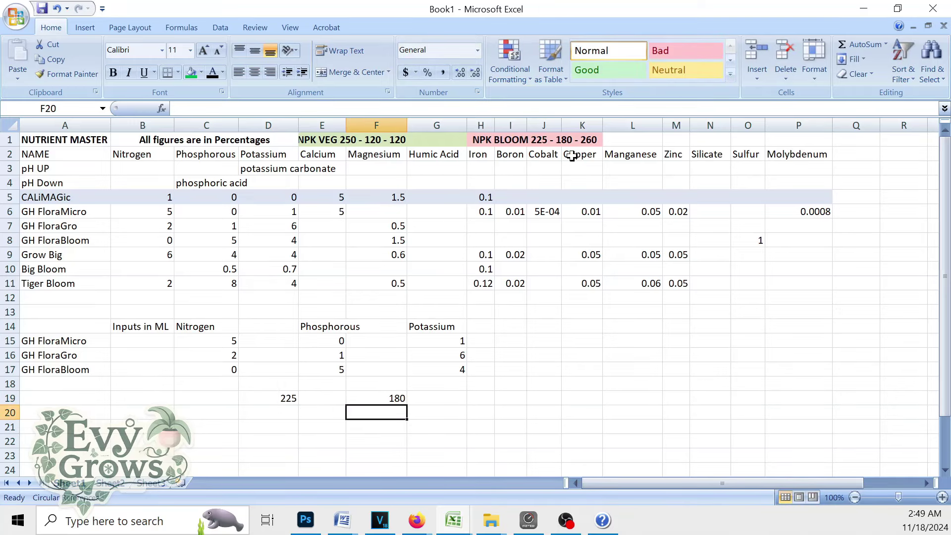
pyautogui.click(479, 400)
pyautogui.write('260')
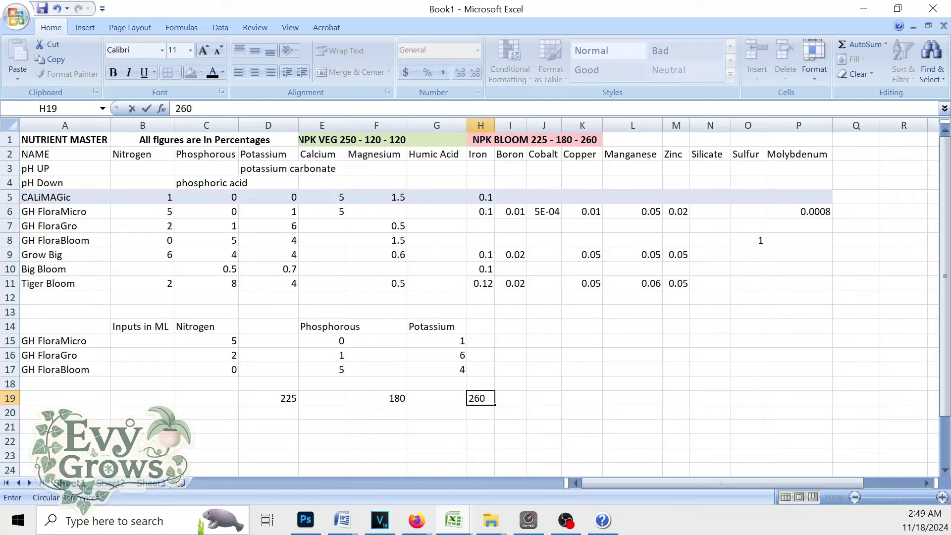
pyautogui.press('Return')
pyautogui.press('Left')
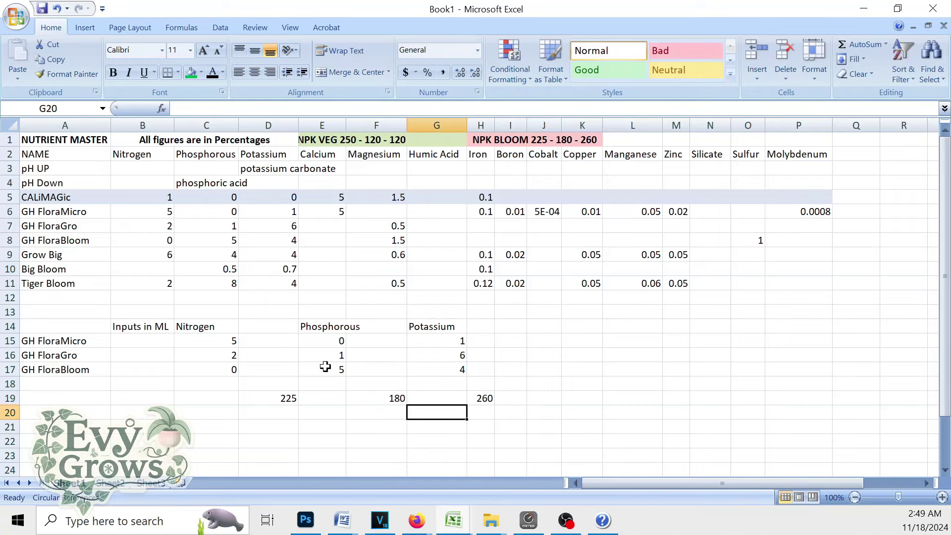
pyautogui.moveTo(146, 340); pyautogui.dragTo(148, 375)
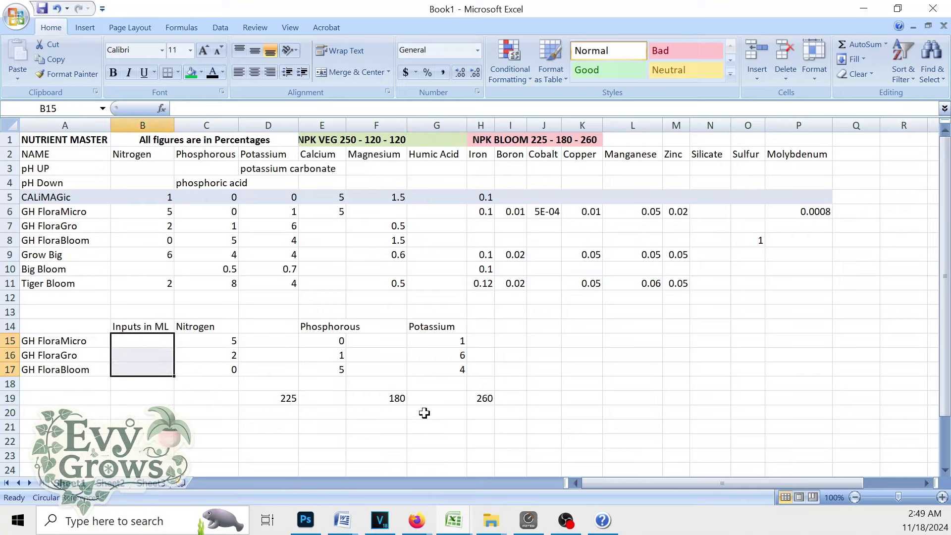
pyautogui.click(478, 441)
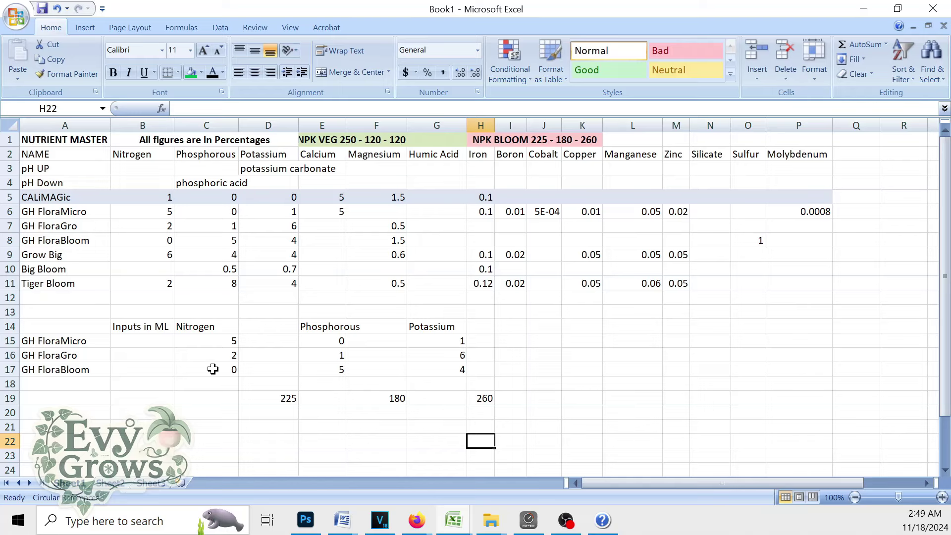
pyautogui.moveTo(213, 369); pyautogui.dragTo(449, 372)
pyautogui.click(267, 389)
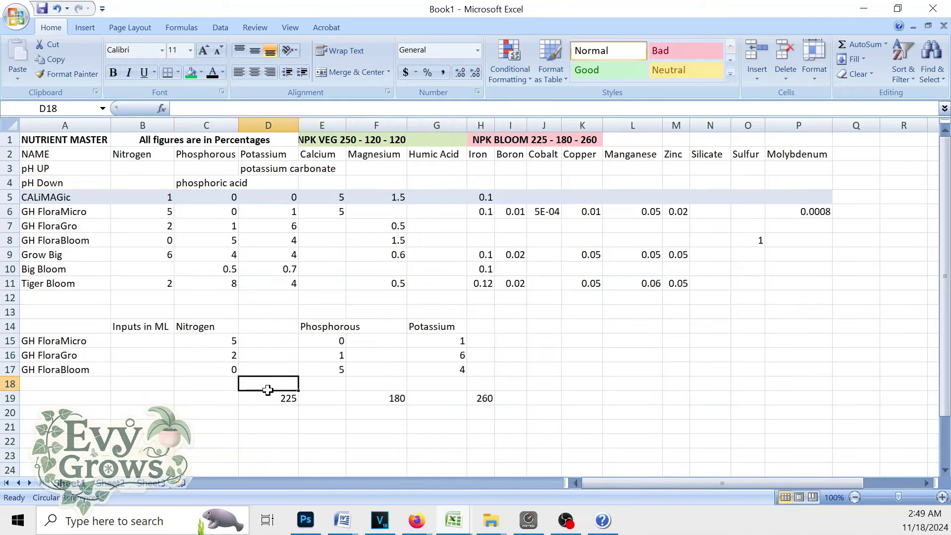
pyautogui.moveTo(268, 390); pyautogui.dragTo(268, 397)
pyautogui.click(284, 398)
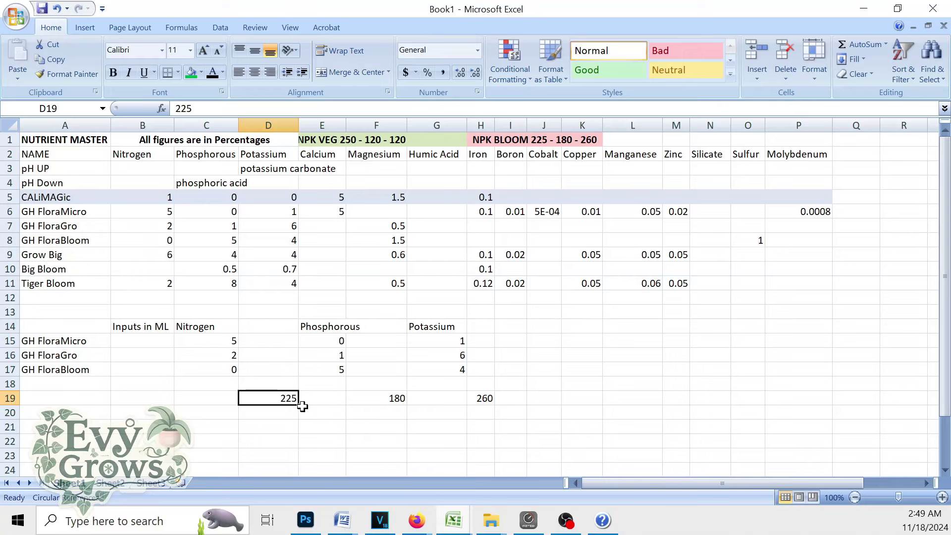
pyautogui.click(229, 342)
# Enter 40 mL for GH FloraMicro in B15.
pyautogui.click(272, 341)
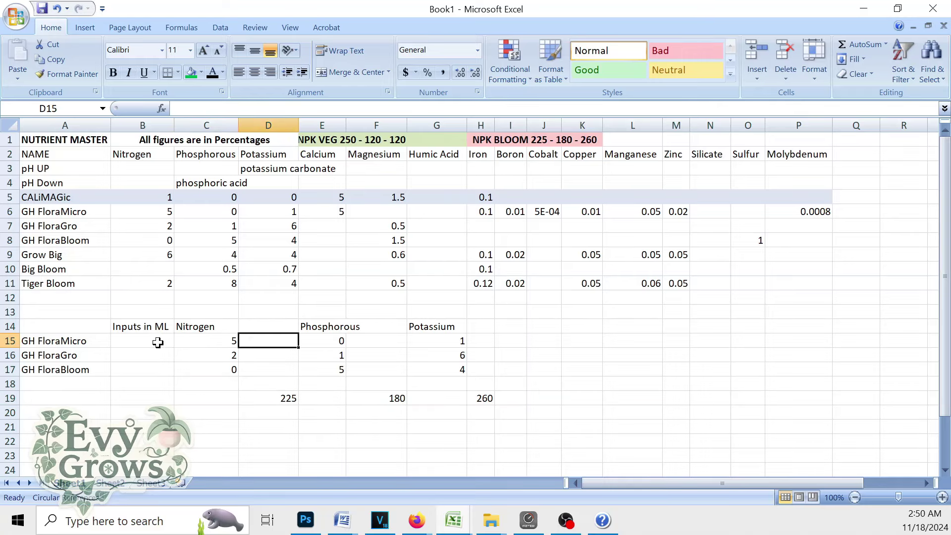
pyautogui.click(143, 338)
pyautogui.write('4')
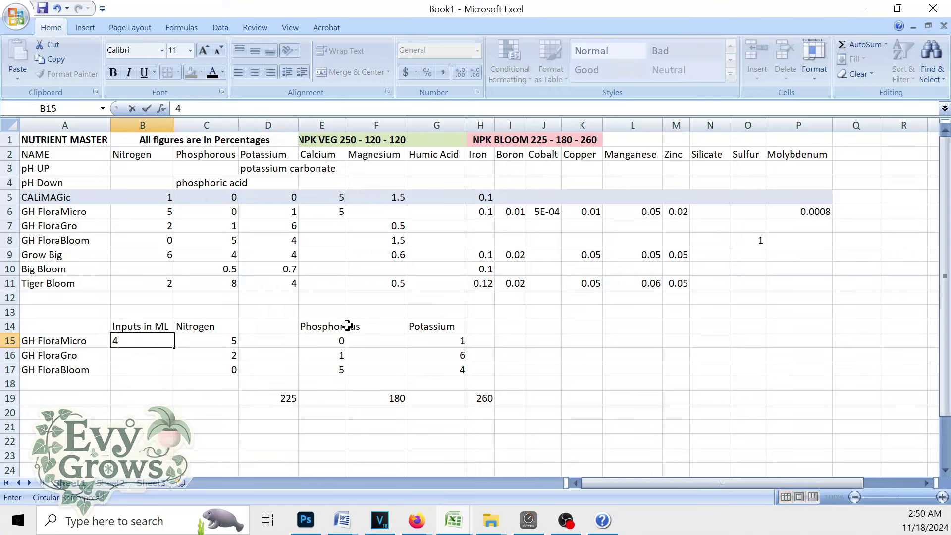
pyautogui.write('0')
pyautogui.click(282, 339)
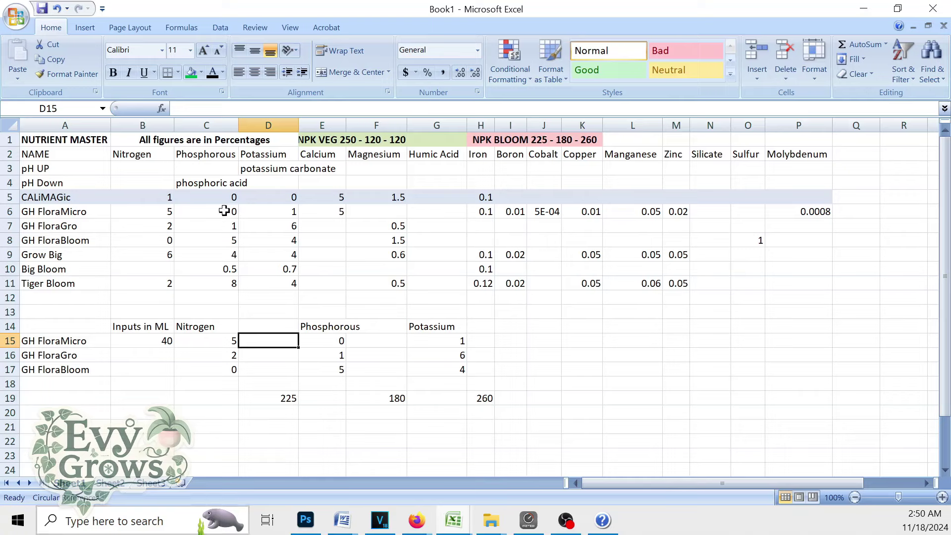
# Calculate nitrogen in D15 as IMPRODUCT(B15, C15), giving 200, and fill it down to D17.
pyautogui.click(161, 108)
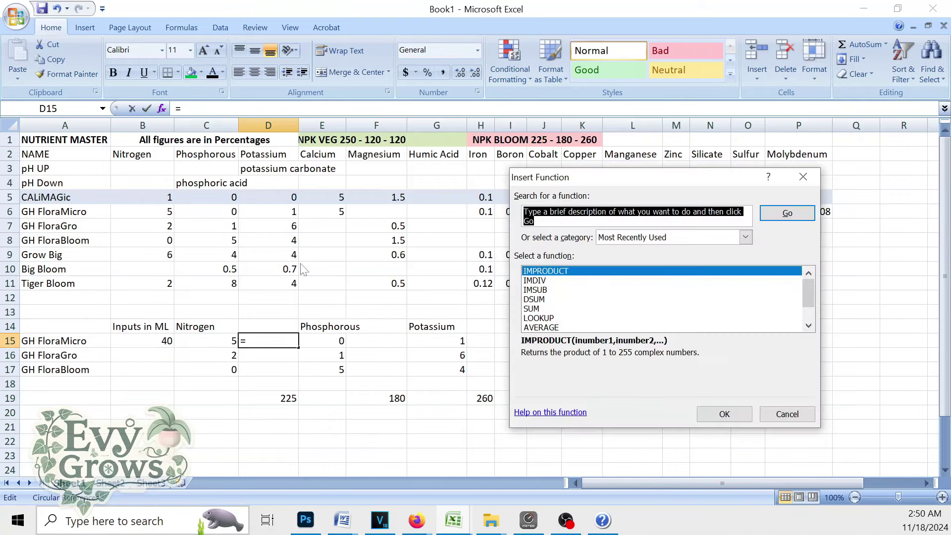
pyautogui.click(729, 416)
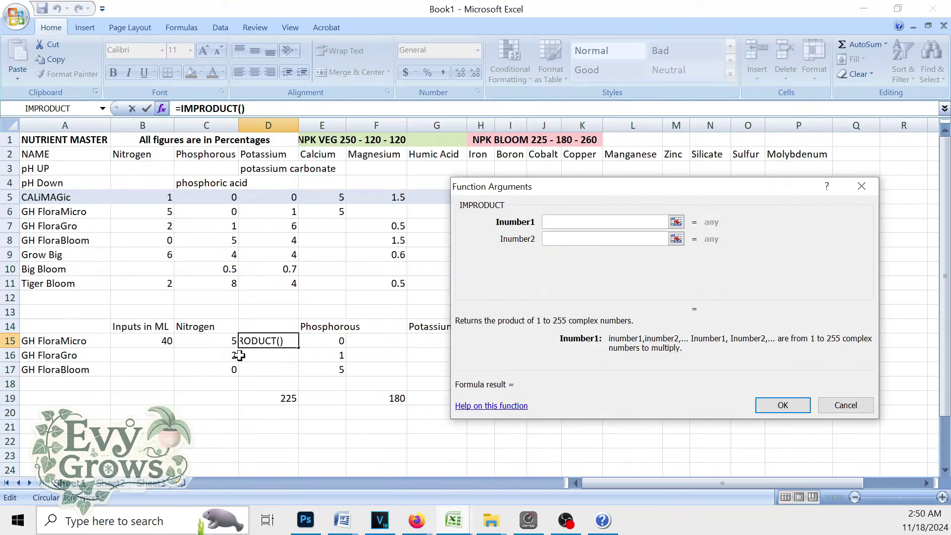
pyautogui.click(155, 342)
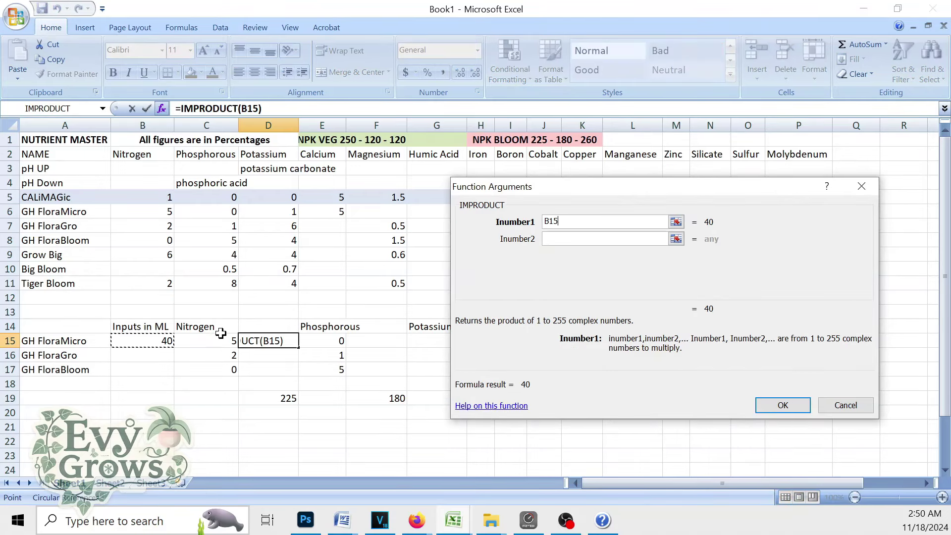
pyautogui.click(664, 239)
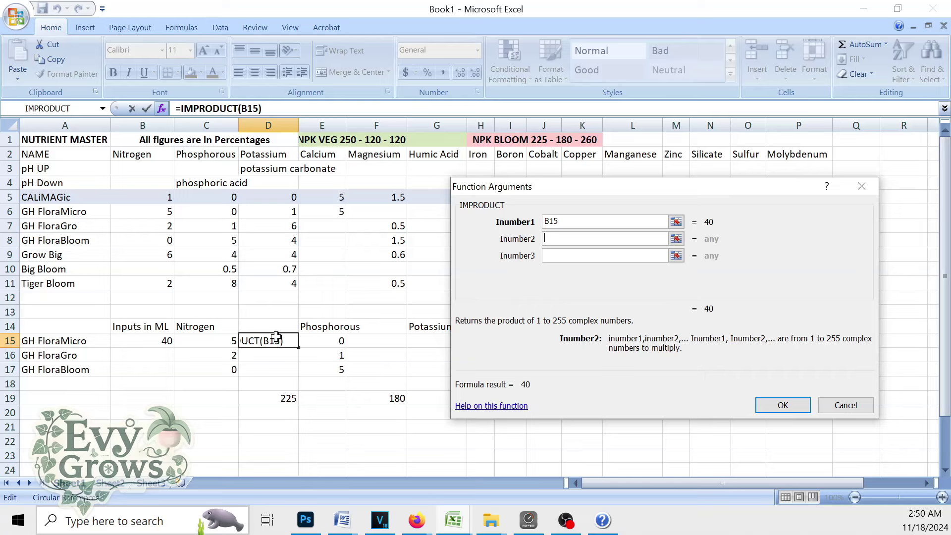
pyautogui.click(221, 339)
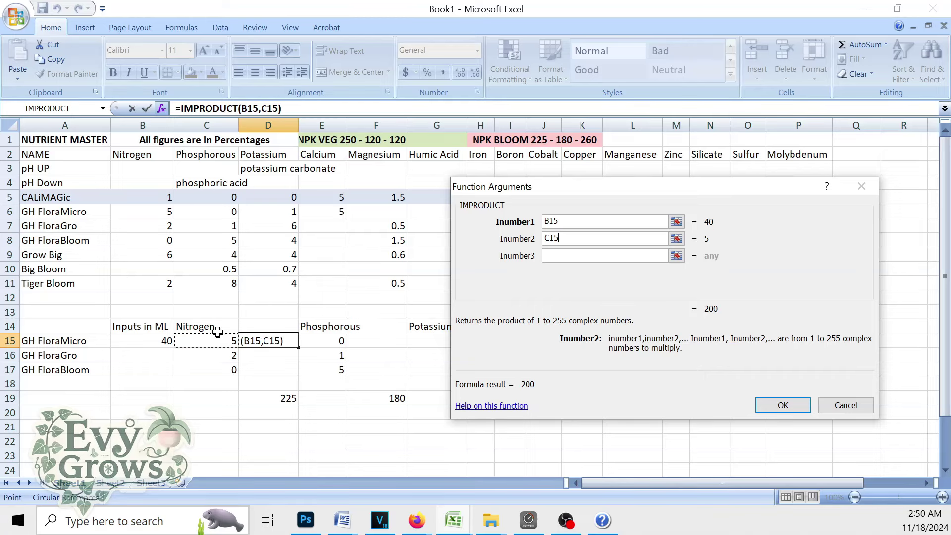
pyautogui.click(782, 404)
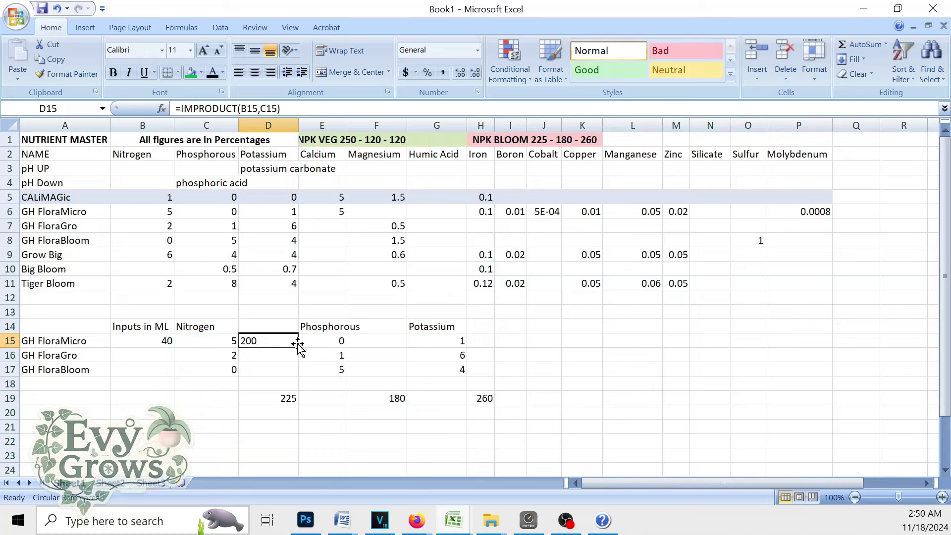
pyautogui.moveTo(300, 346); pyautogui.dragTo(300, 347)
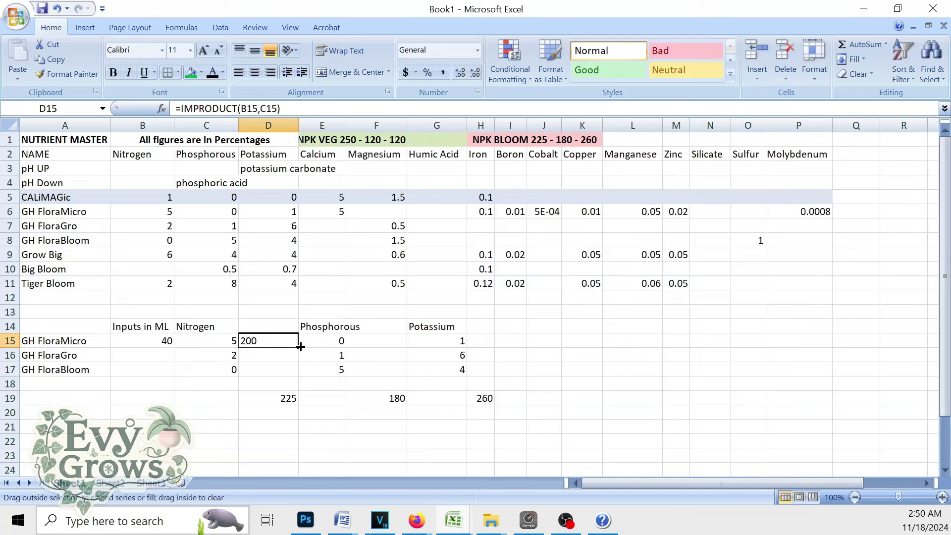
pyautogui.moveTo(299, 346); pyautogui.dragTo(298, 375)
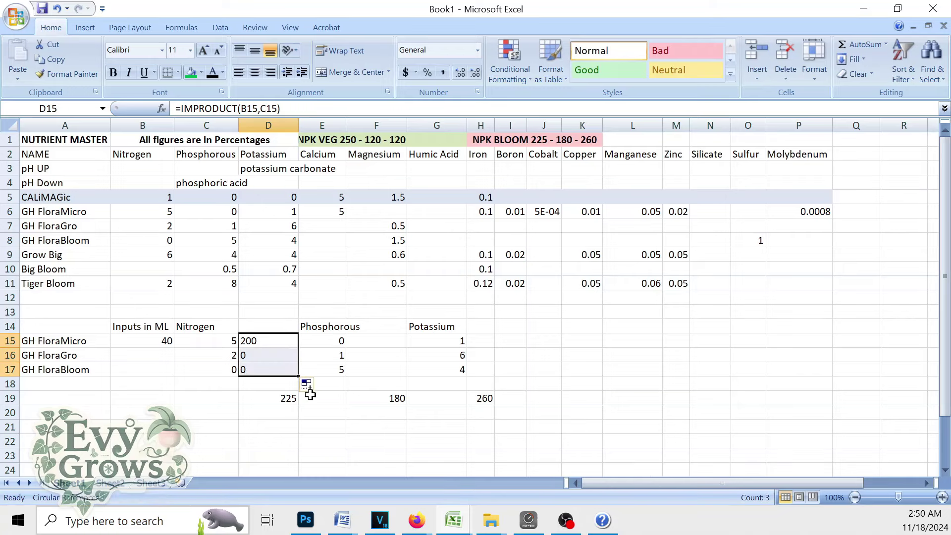
# Check GH FloraGro's nitrogen, phosphorous and potassium percentages.
pyautogui.click(147, 356)
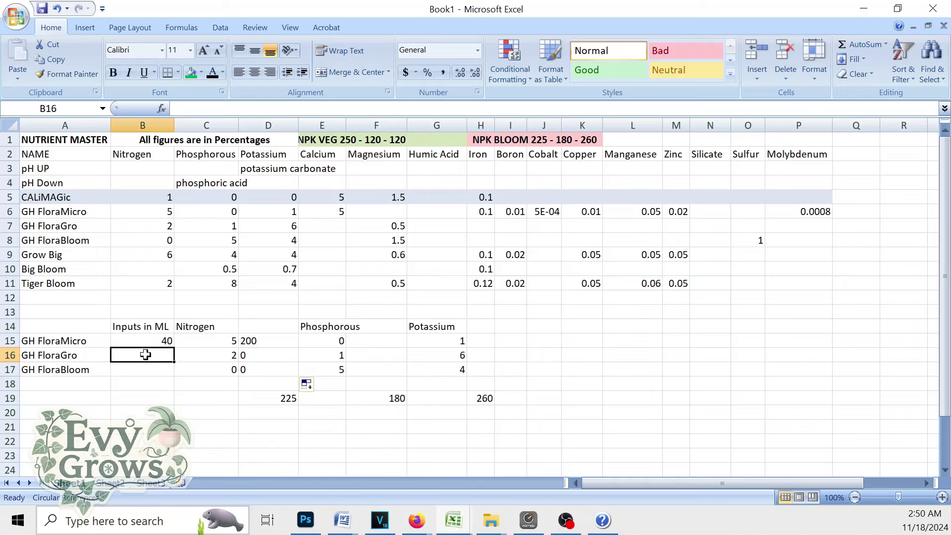
pyautogui.click(218, 357)
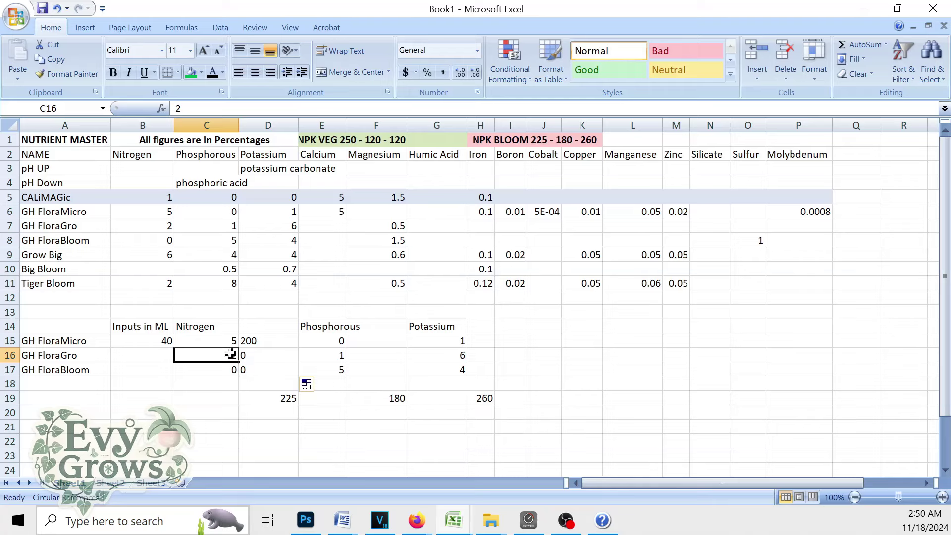
pyautogui.click(327, 355)
pyautogui.click(437, 358)
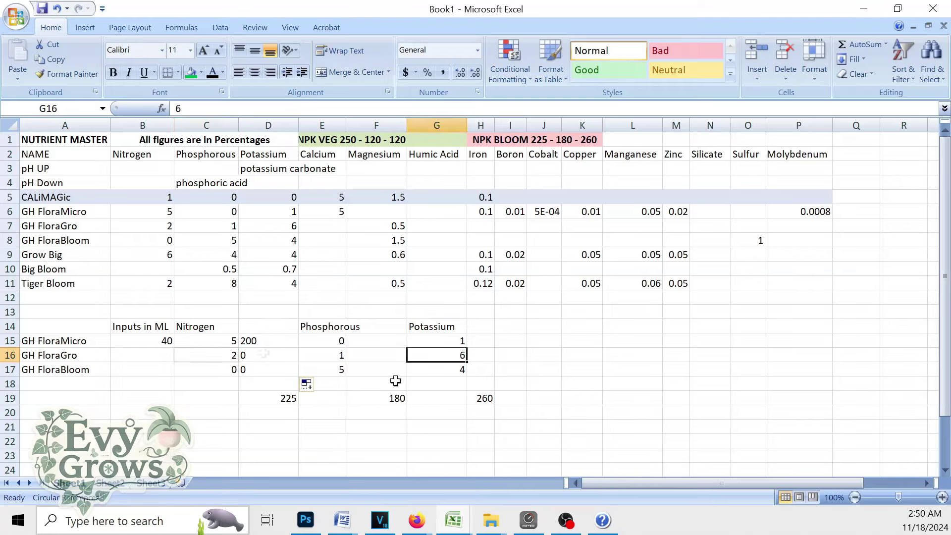
pyautogui.click(208, 354)
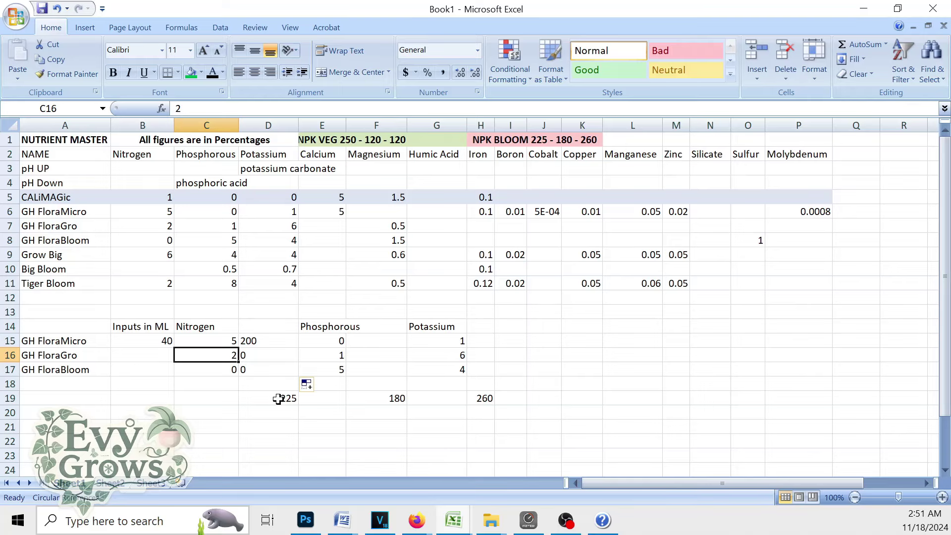
# Set GH FloraGro to 12 mL and enter a nitrogen total of 224 in D18.
pyautogui.click(160, 350)
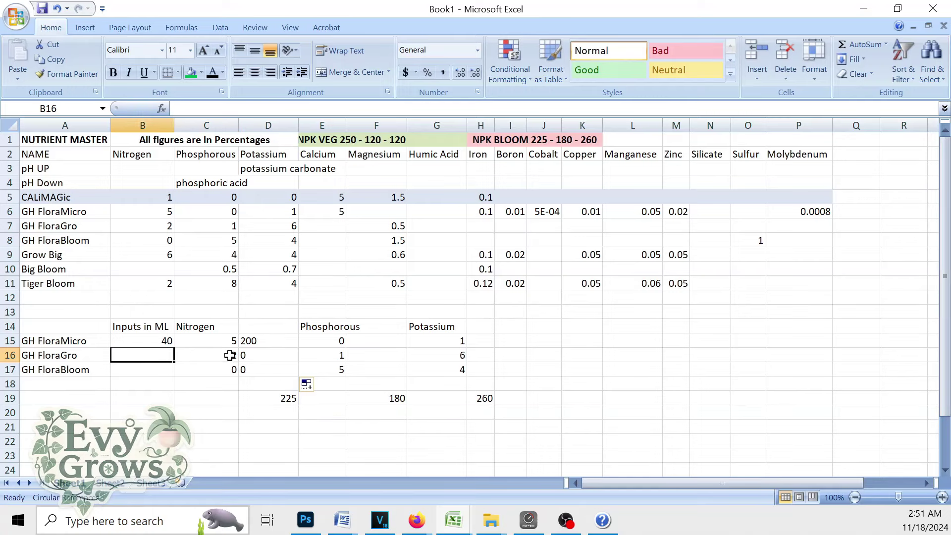
pyautogui.write('12')
pyautogui.press('Return')
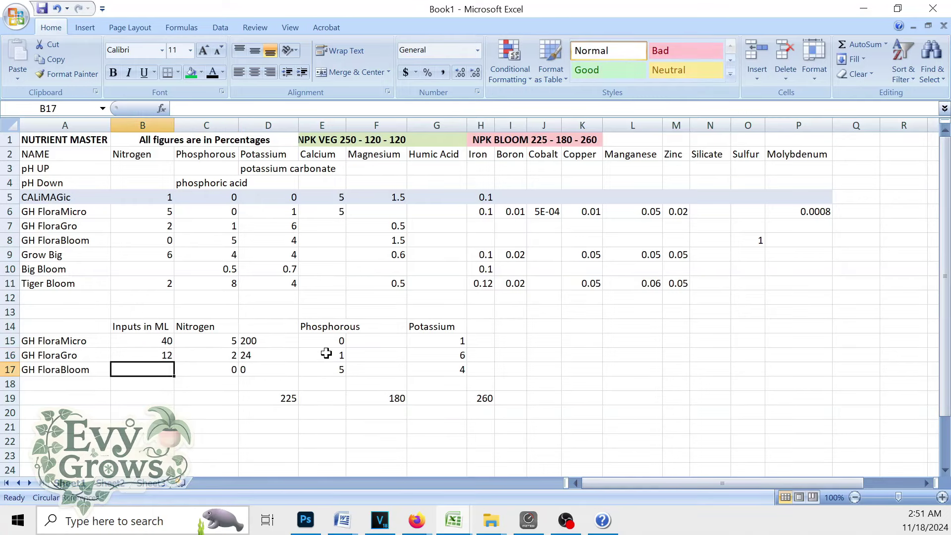
pyautogui.click(261, 361)
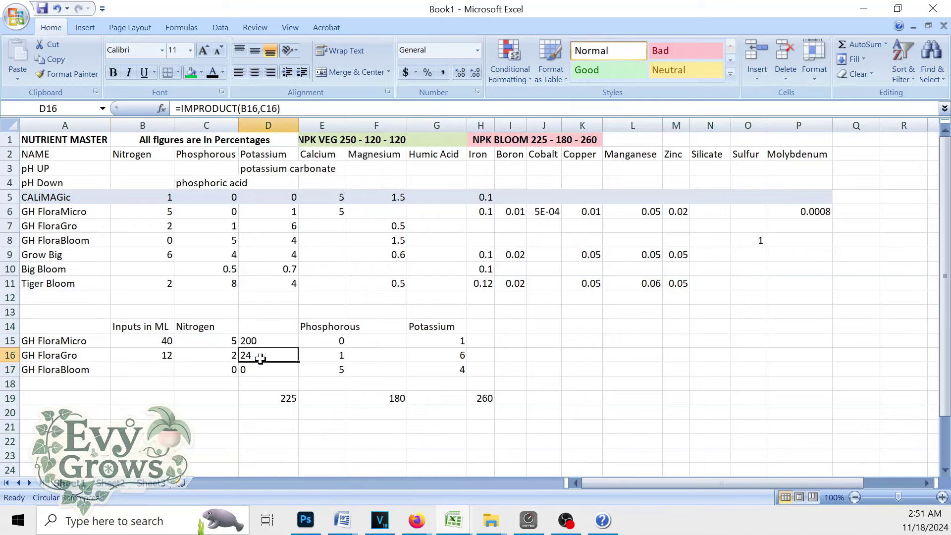
pyautogui.click(274, 386)
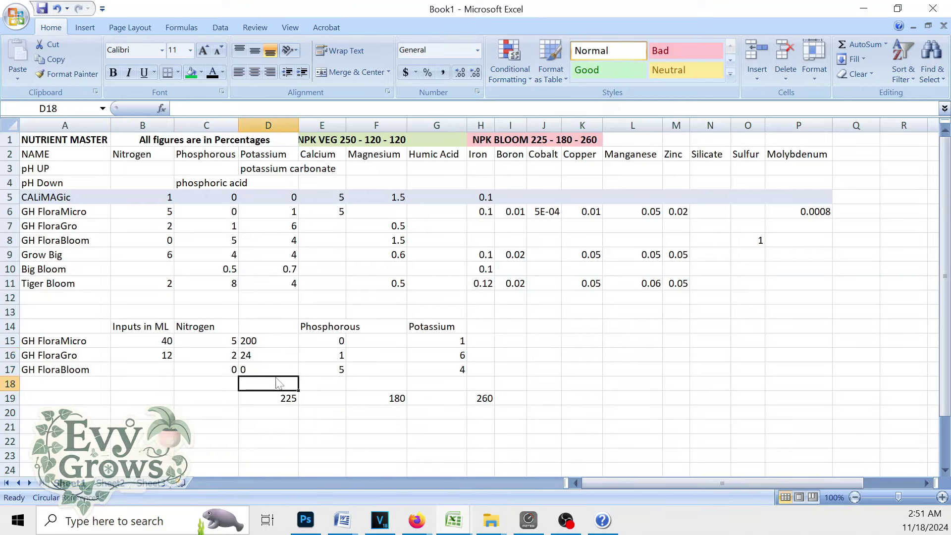
pyautogui.write('224')
pyautogui.press('Return')
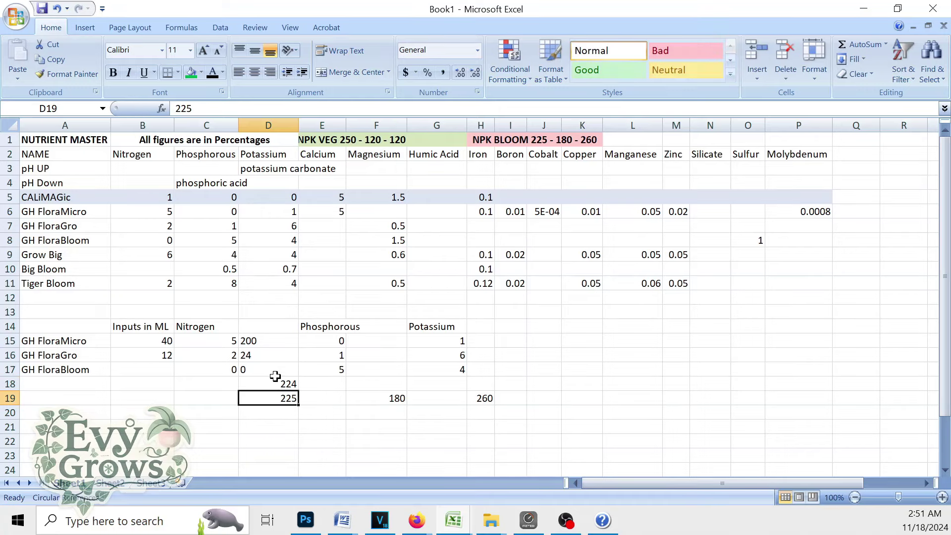
# Begin a phosphorus formula in F15 for GH FloraMicro.
pyautogui.click(340, 342)
pyautogui.click(378, 346)
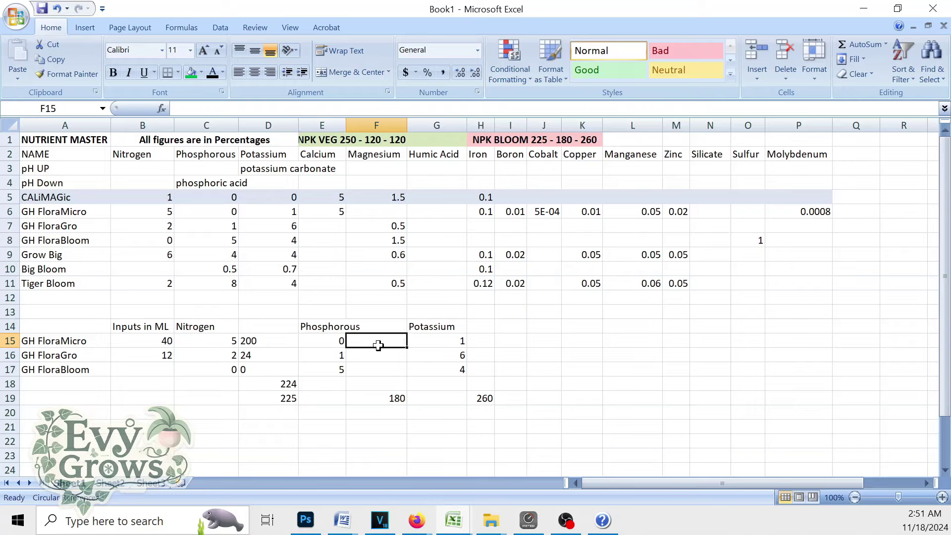
pyautogui.click(161, 109)
# Calculate phosphorus in F15 as IMPRODUCT(B15, E15) and fill down to F17, giving 0, 12 and 0.
pyautogui.click(702, 415)
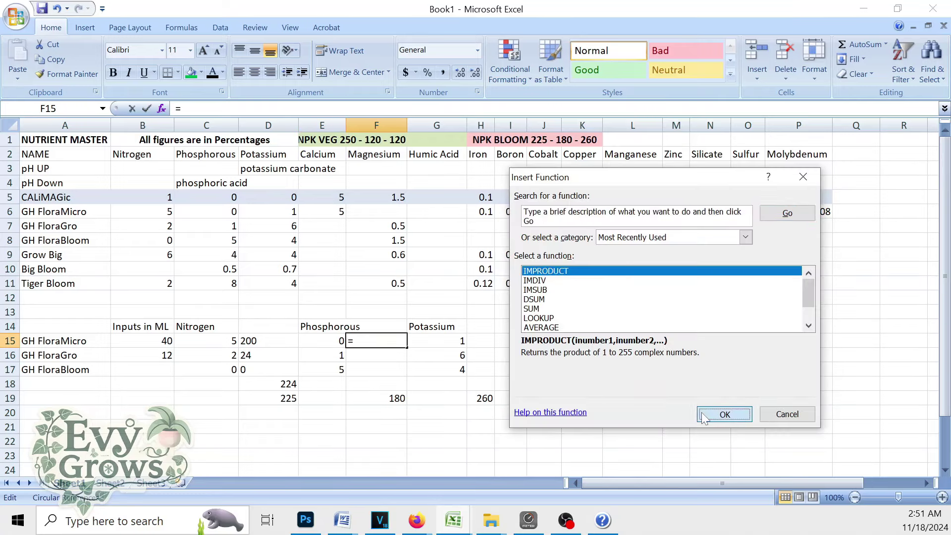
pyautogui.click(149, 345)
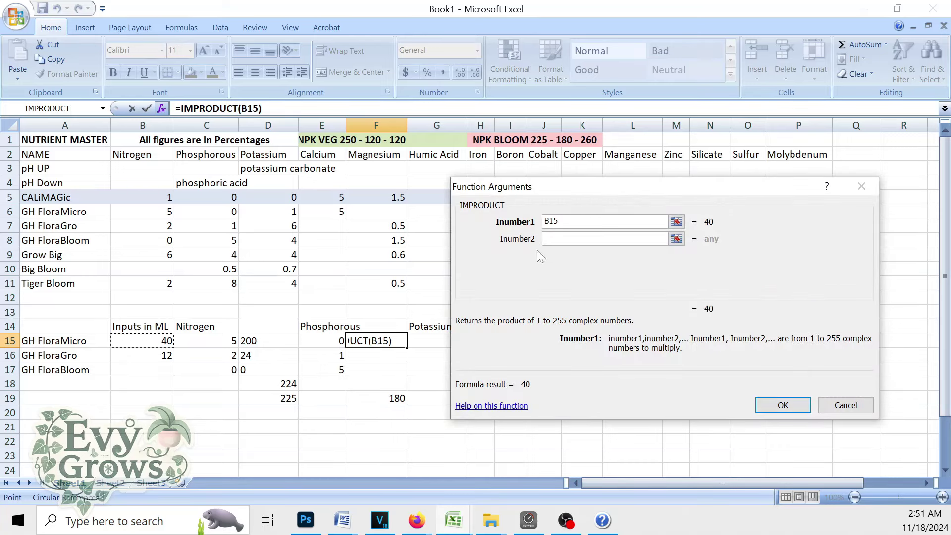
pyautogui.click(611, 240)
pyautogui.click(310, 342)
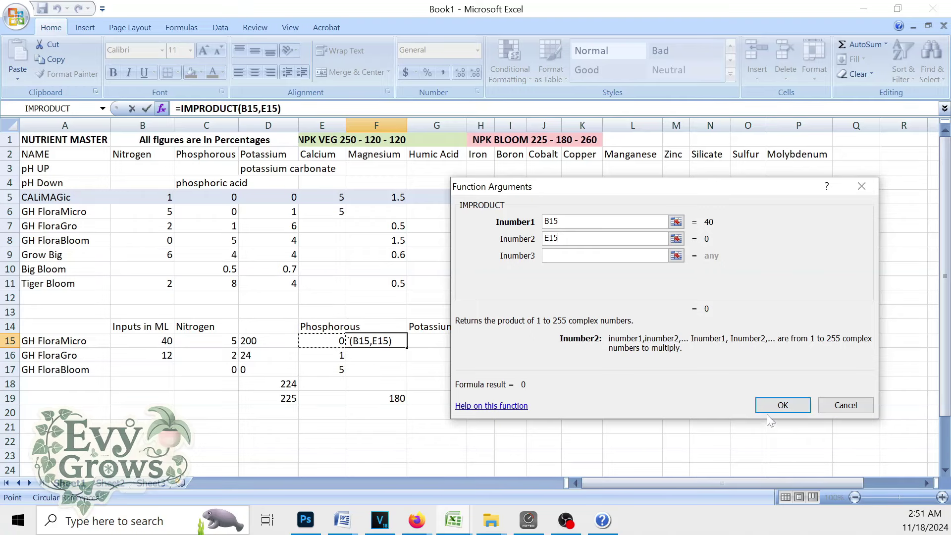
pyautogui.click(781, 407)
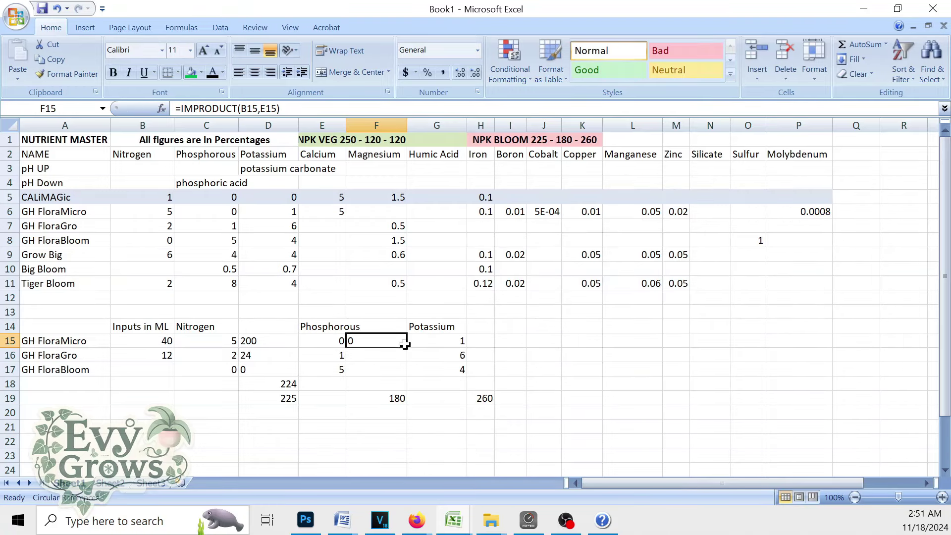
pyautogui.moveTo(407, 349); pyautogui.dragTo(405, 382)
pyautogui.click(385, 360)
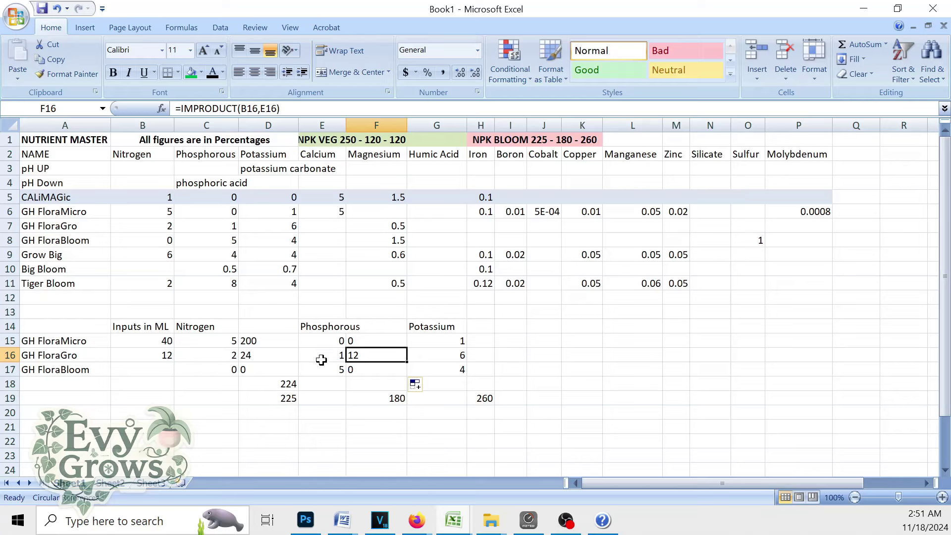
# Review the GH FloraGro and GH FloraBloom phosphorus formulas against the 180 target.
pyautogui.click(385, 376)
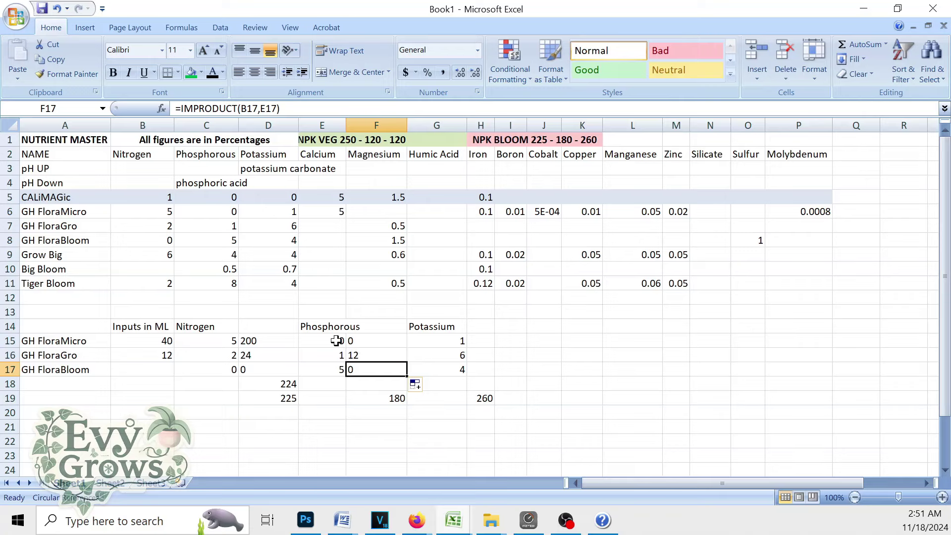
pyautogui.click(378, 355)
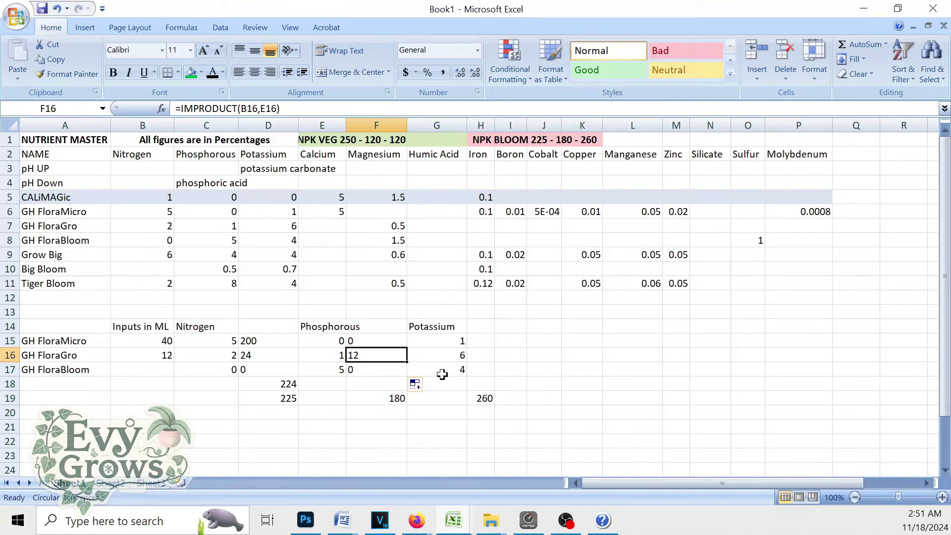
pyautogui.click(392, 382)
pyautogui.click(398, 397)
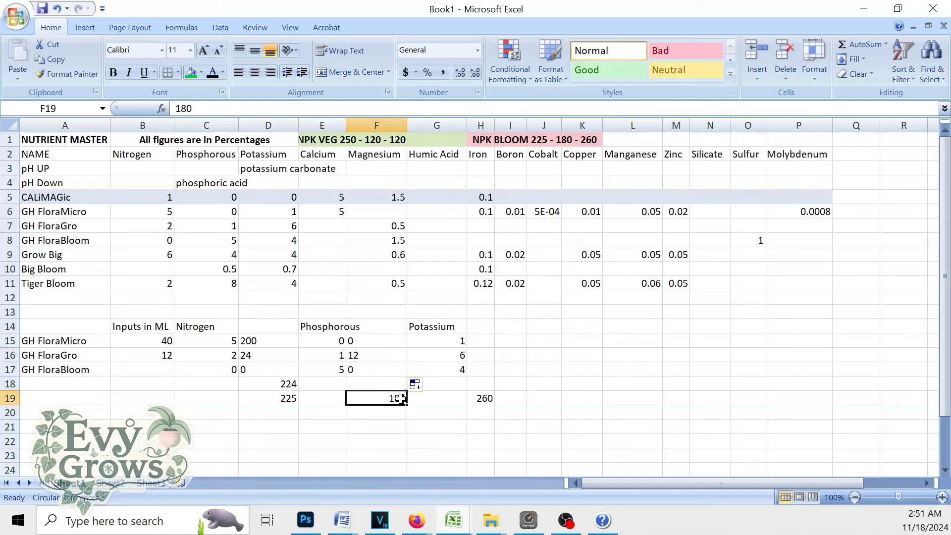
pyautogui.click(385, 377)
pyautogui.click(387, 373)
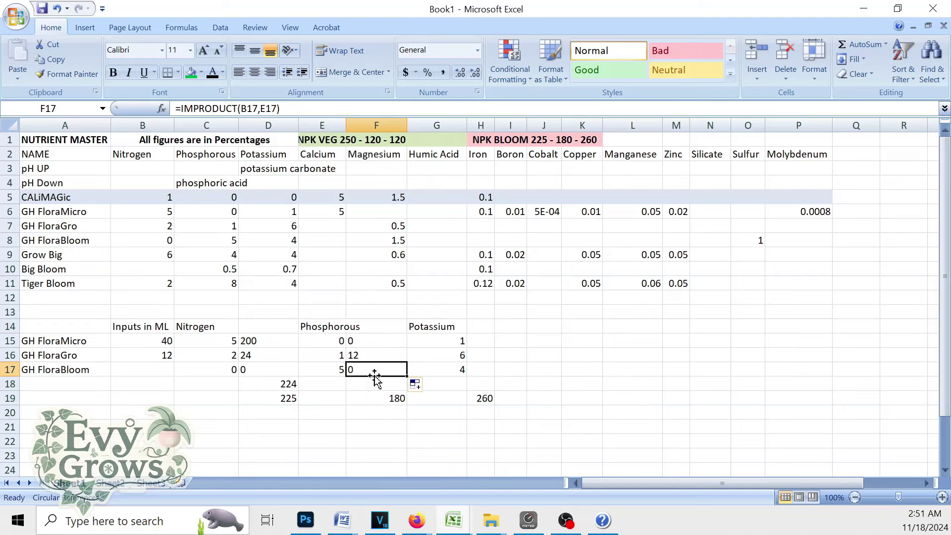
pyautogui.click(329, 369)
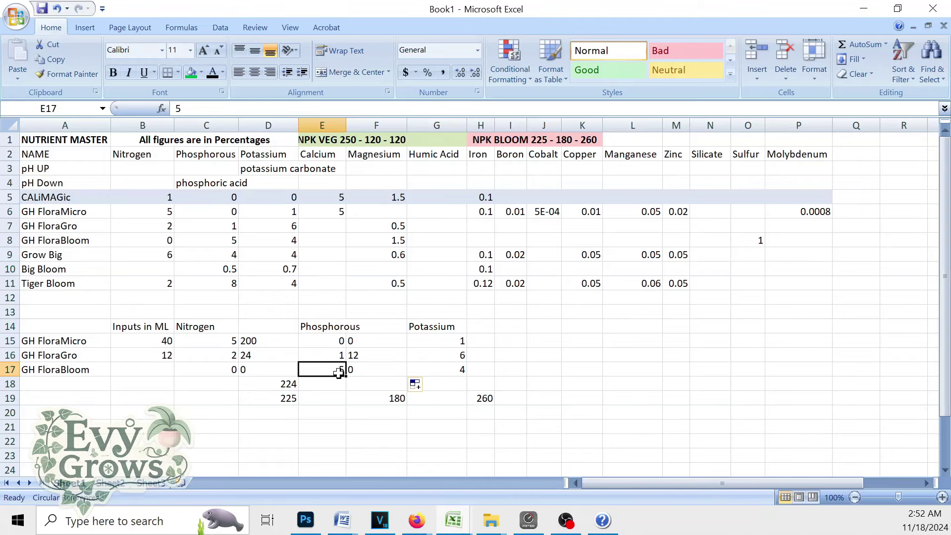
# Set GH FloraBloom to 33 mL so its phosphorus becomes 165.
pyautogui.click(169, 372)
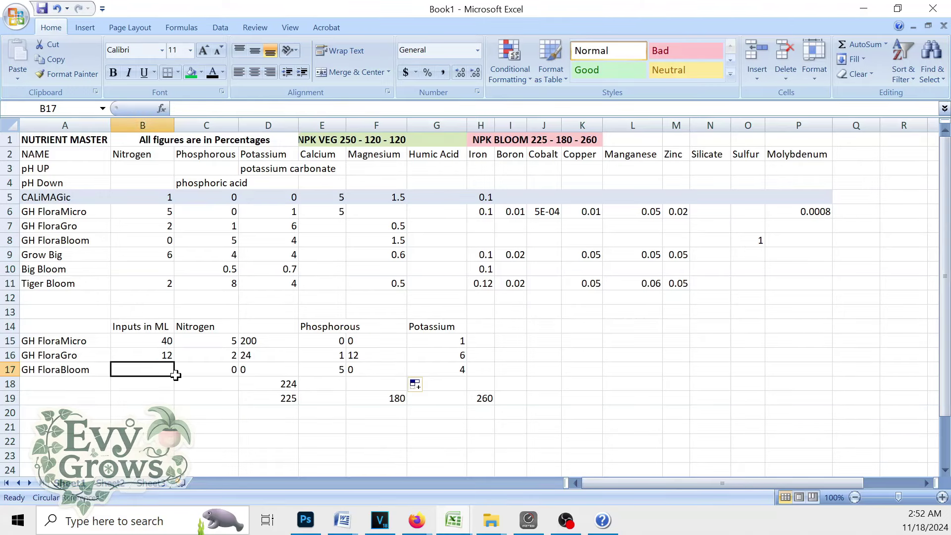
pyautogui.write('33')
pyautogui.press('Return')
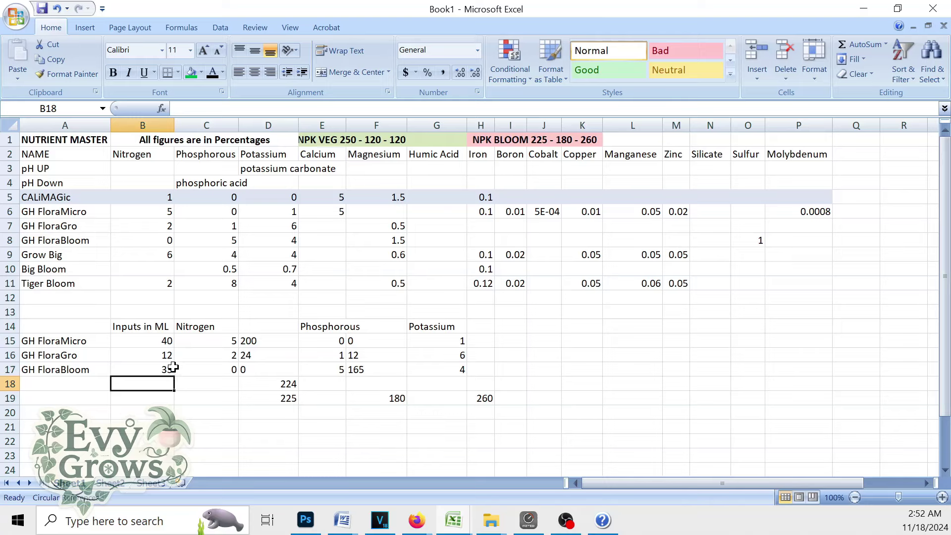
pyautogui.click(377, 369)
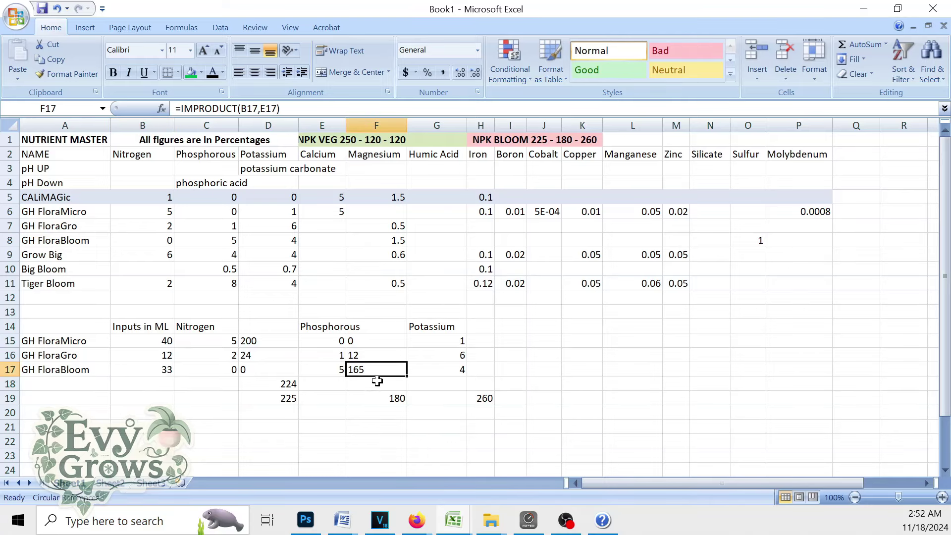
pyautogui.click(359, 353)
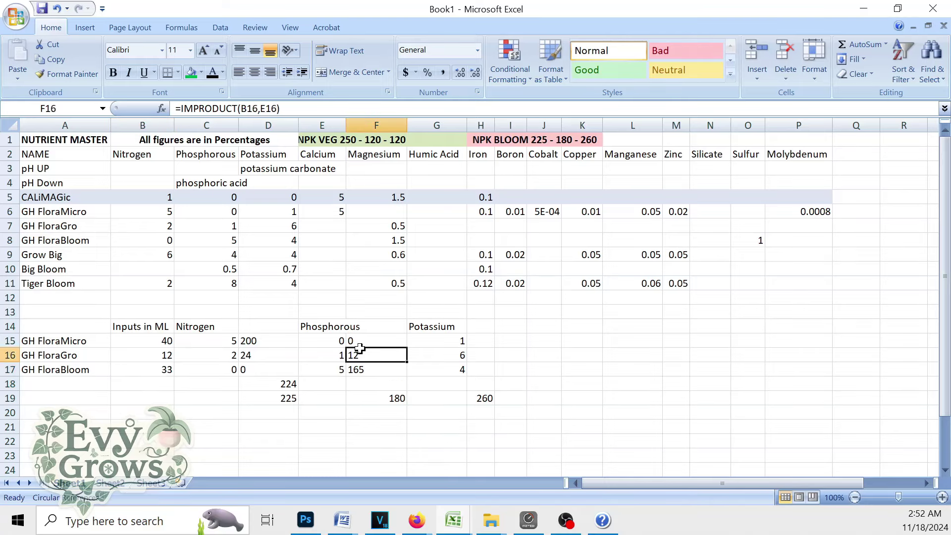
# Enter a phosphorus total of 177 in F18 and compare both totals with their targets.
pyautogui.click(365, 383)
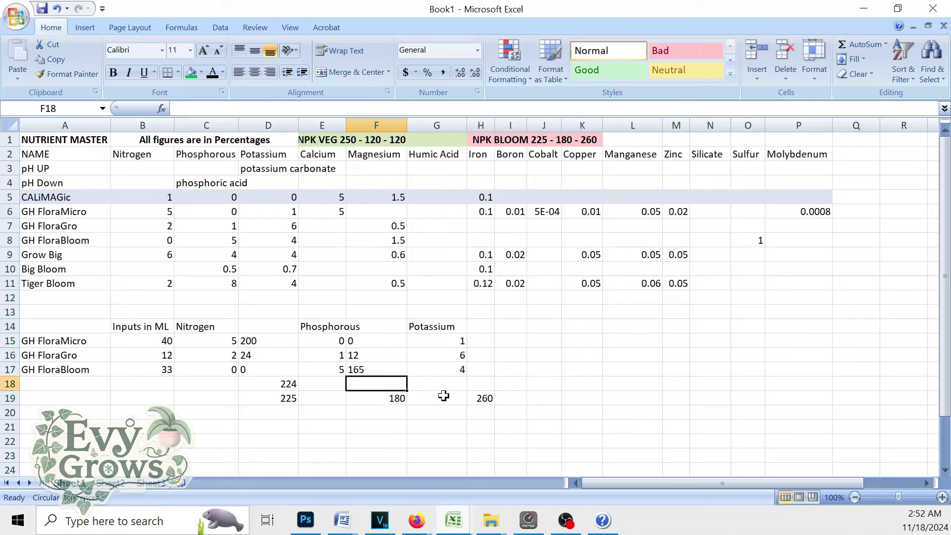
pyautogui.write('177')
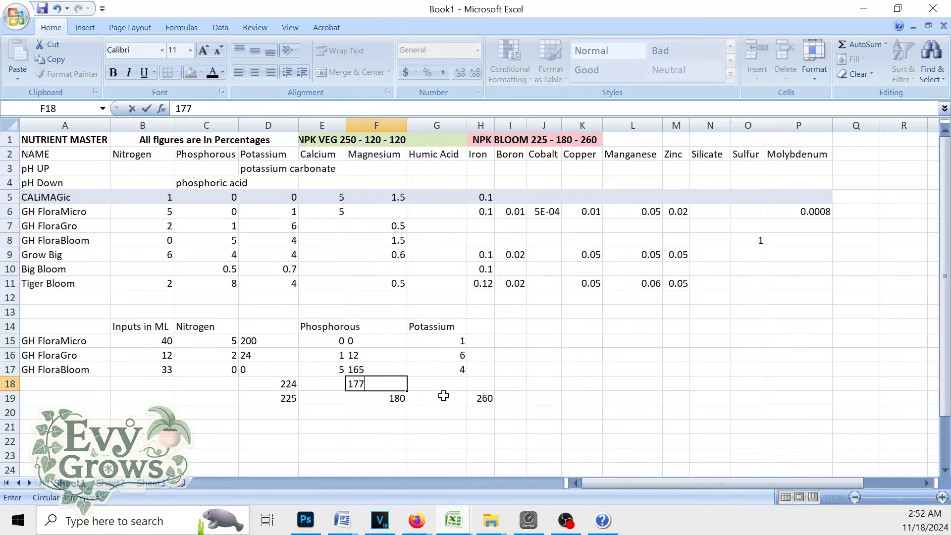
pyautogui.press('Return')
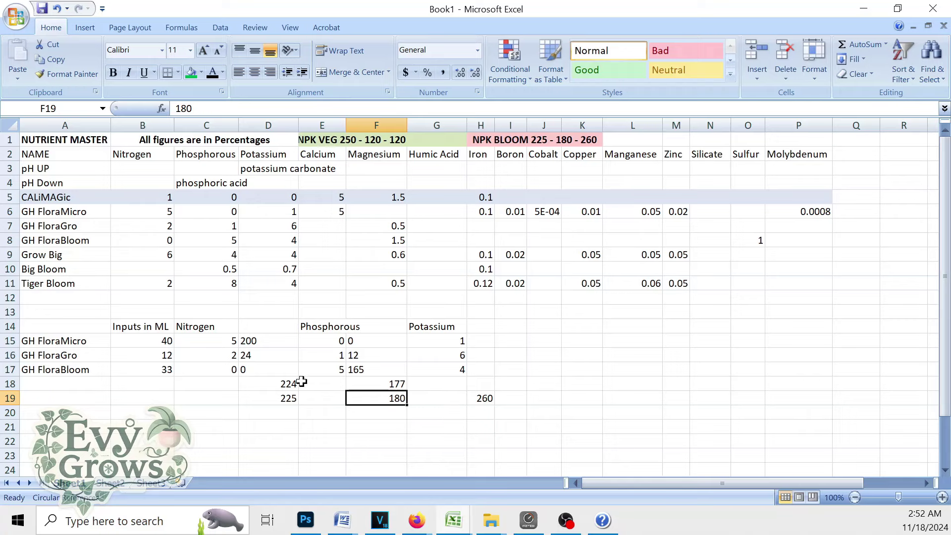
pyautogui.moveTo(292, 384); pyautogui.dragTo(398, 395)
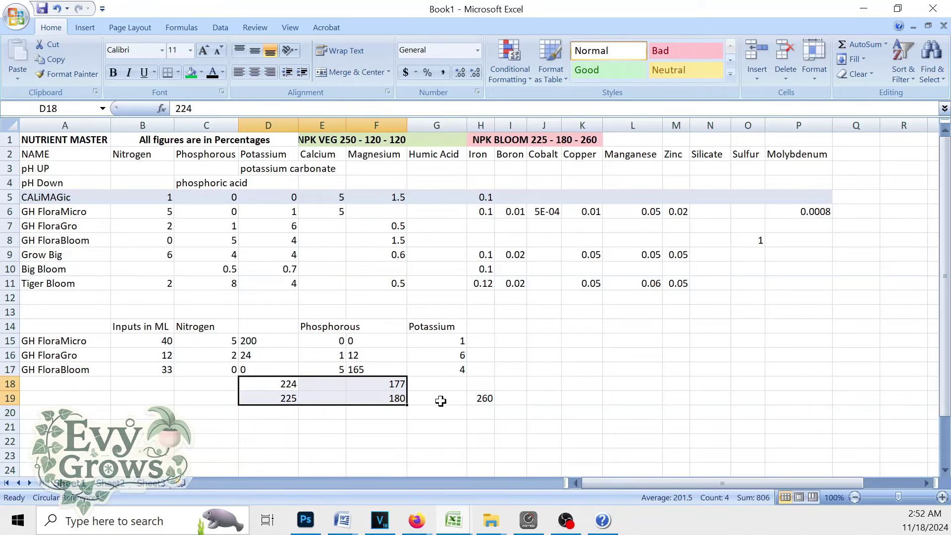
pyautogui.click(435, 399)
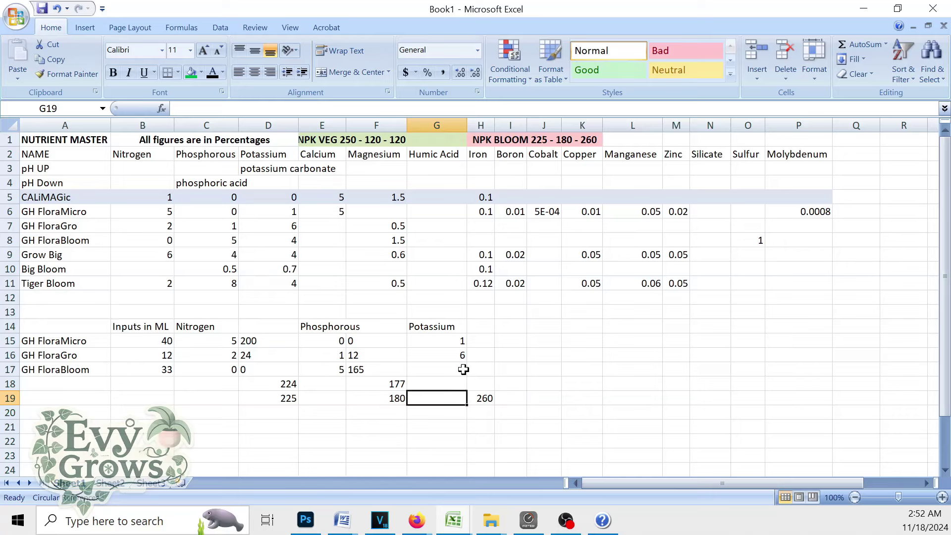
# Compute potassium in H15 as =IMPRODUCT(B15,G15) and fill it down to H17.
pyautogui.click(478, 341)
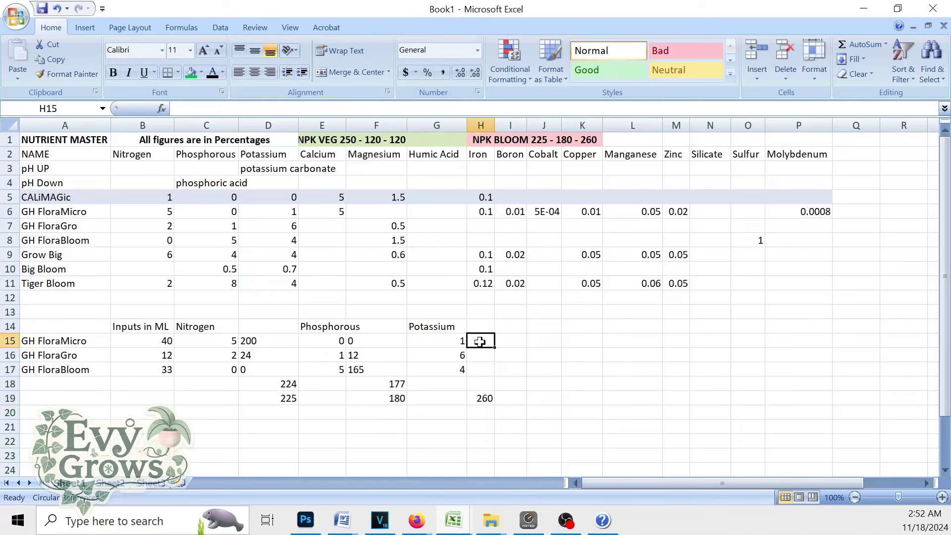
pyautogui.click(162, 109)
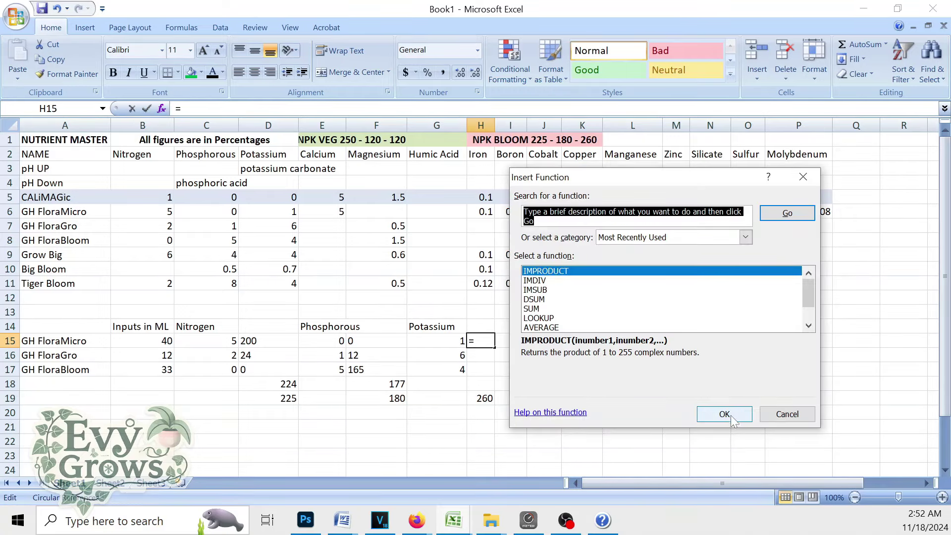
pyautogui.click(730, 415)
pyautogui.click(161, 341)
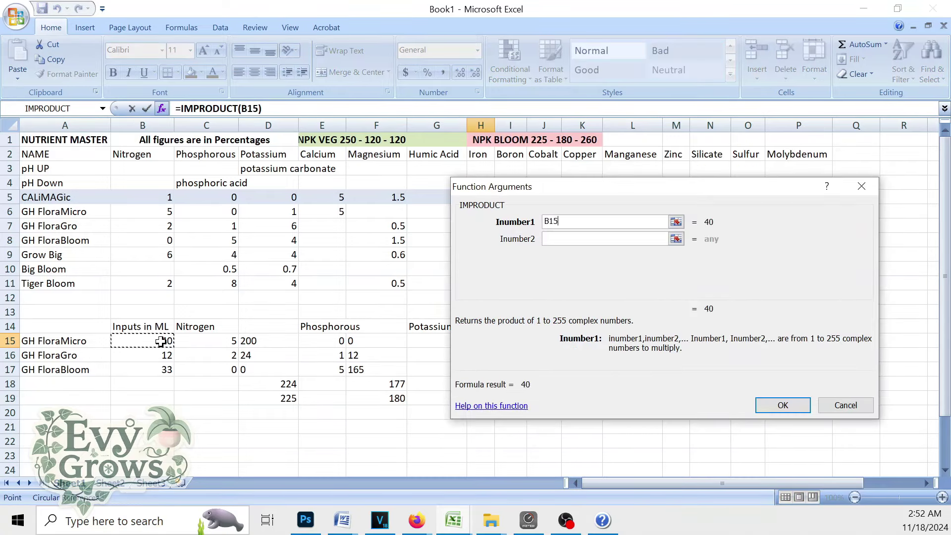
pyautogui.moveTo(548, 188); pyautogui.dragTo(653, 183)
pyautogui.click(663, 233)
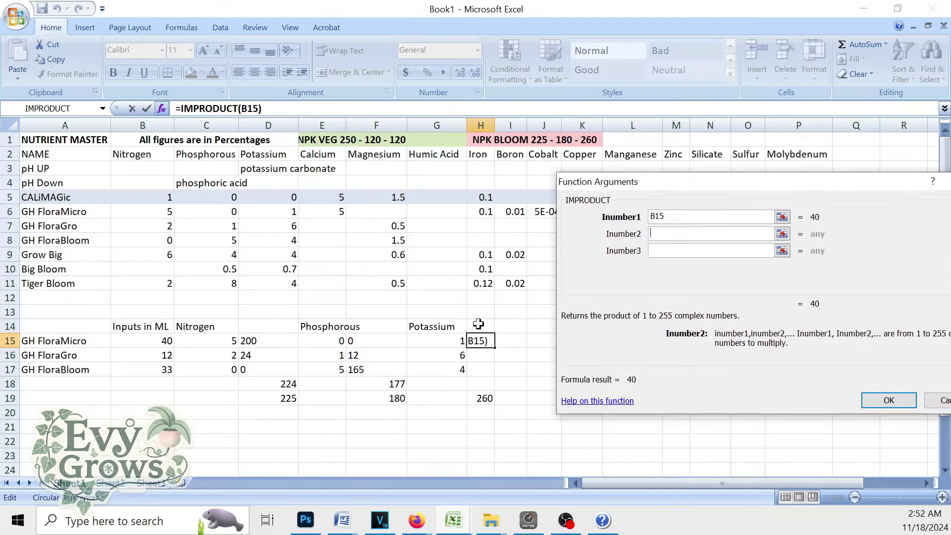
pyautogui.click(435, 344)
pyautogui.click(888, 400)
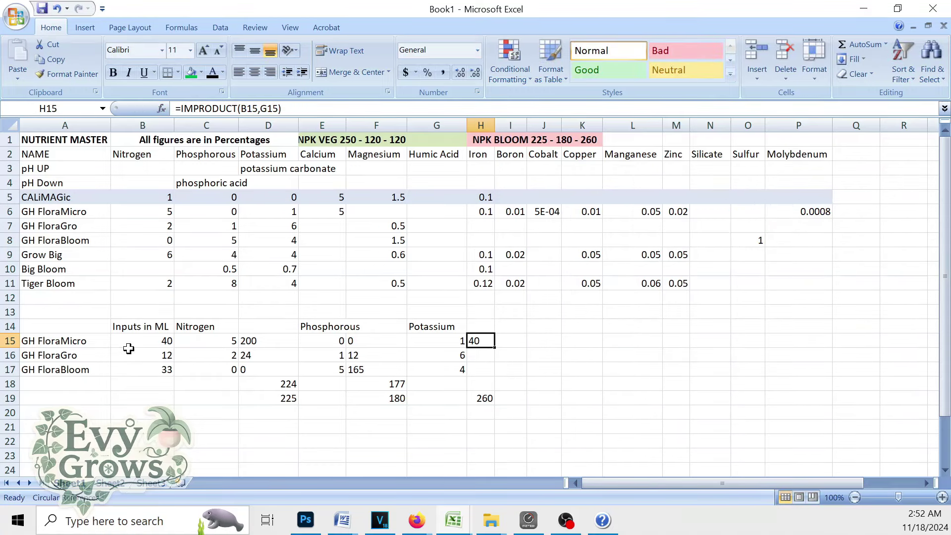
pyautogui.moveTo(496, 347); pyautogui.dragTo(494, 371)
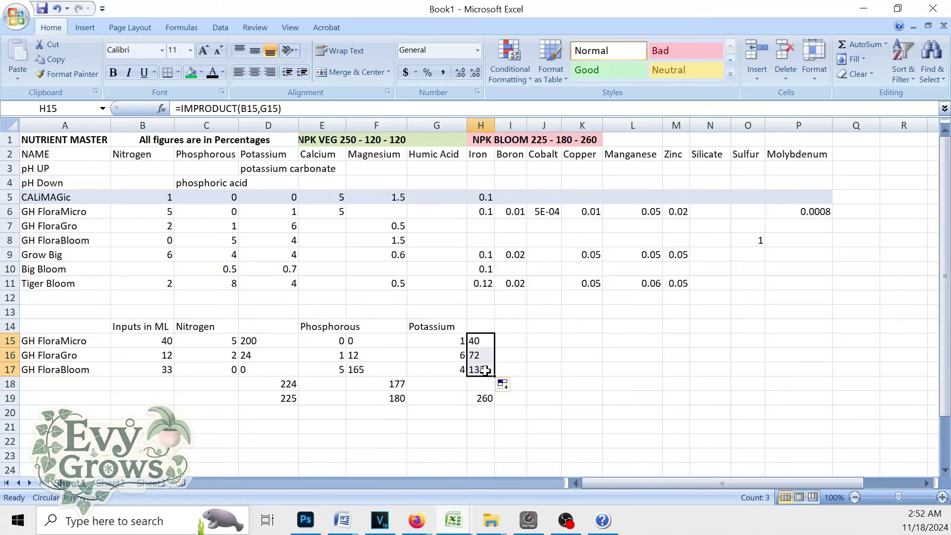
pyautogui.click(484, 371)
pyautogui.click(483, 337)
# Enter scratch values 40, 72 and 132 in I15:I17 and select them to read their sum.
pyautogui.click(512, 340)
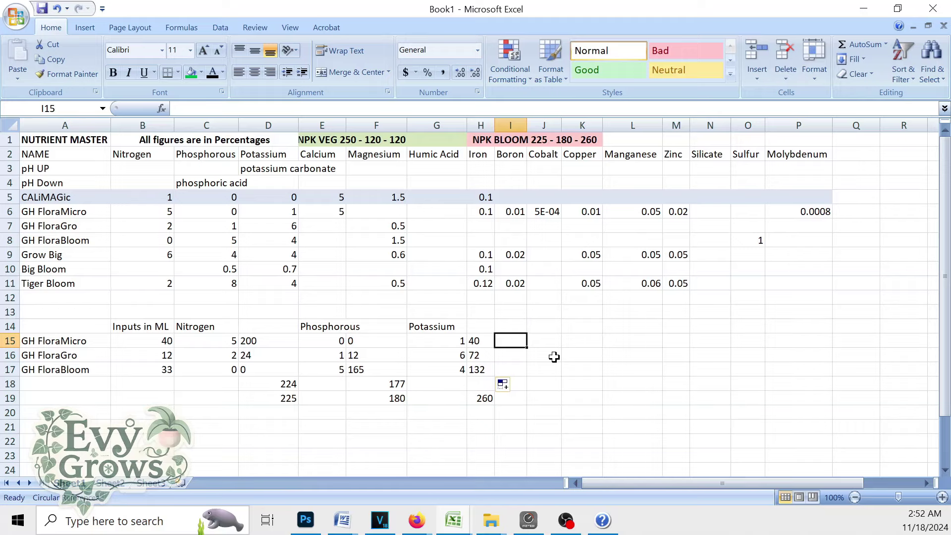
pyautogui.write('40')
pyautogui.press('Return')
pyautogui.write('72')
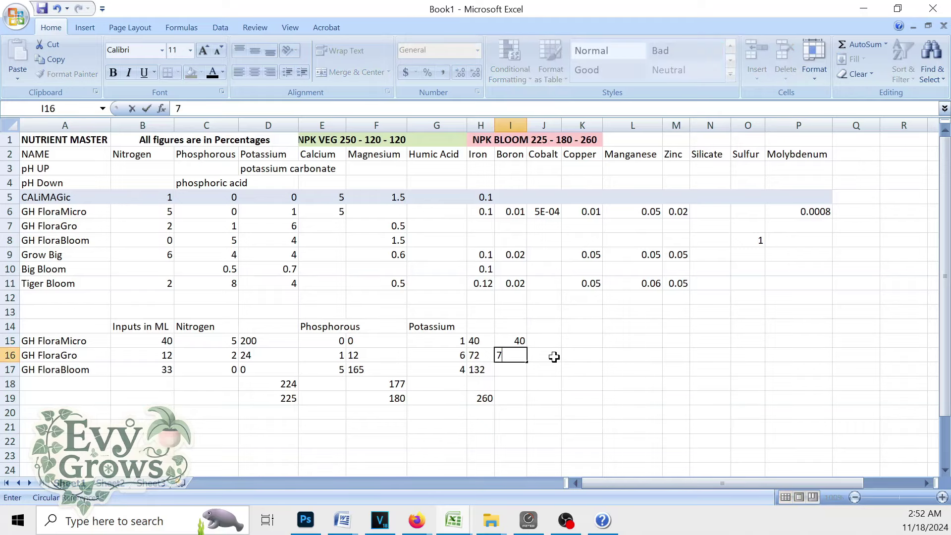
pyautogui.press('Return')
pyautogui.write('132')
pyautogui.press('Return')
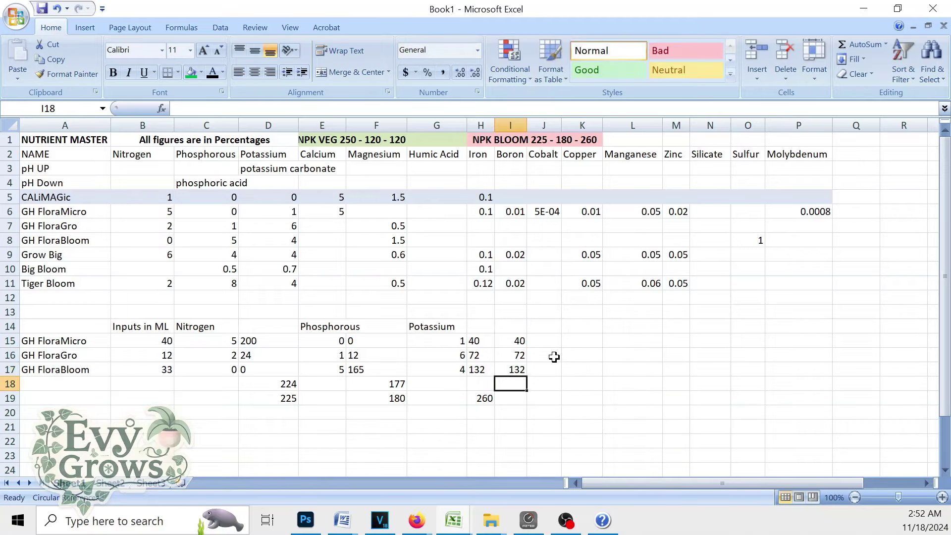
pyautogui.moveTo(515, 342); pyautogui.dragTo(516, 369)
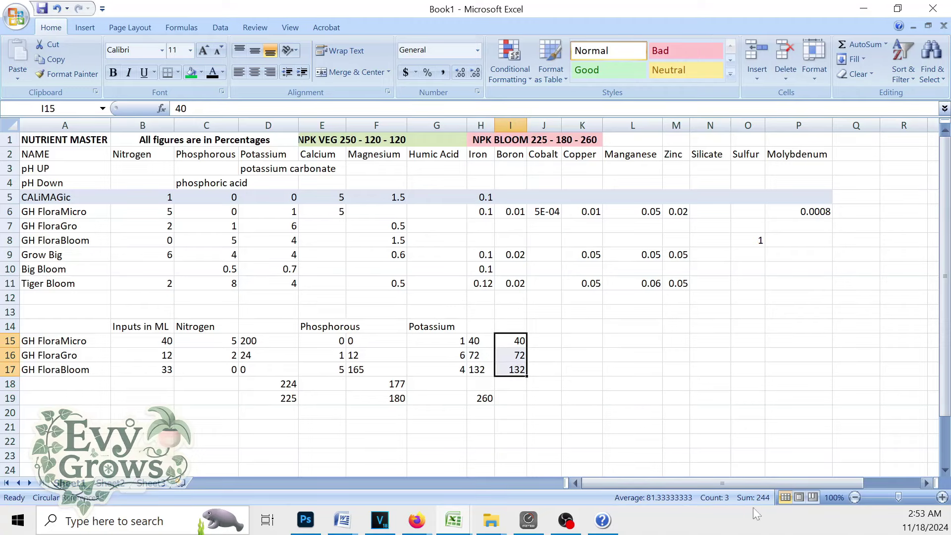
# Enter the 244 potassium total in H18 and clear the scratch values from I15:I17.
pyautogui.click(473, 387)
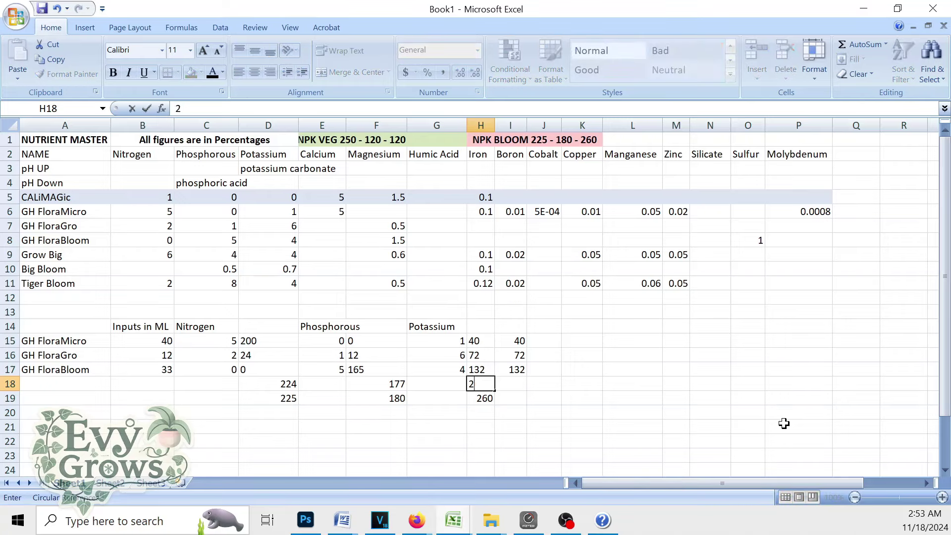
pyautogui.write('244')
pyautogui.press('Return')
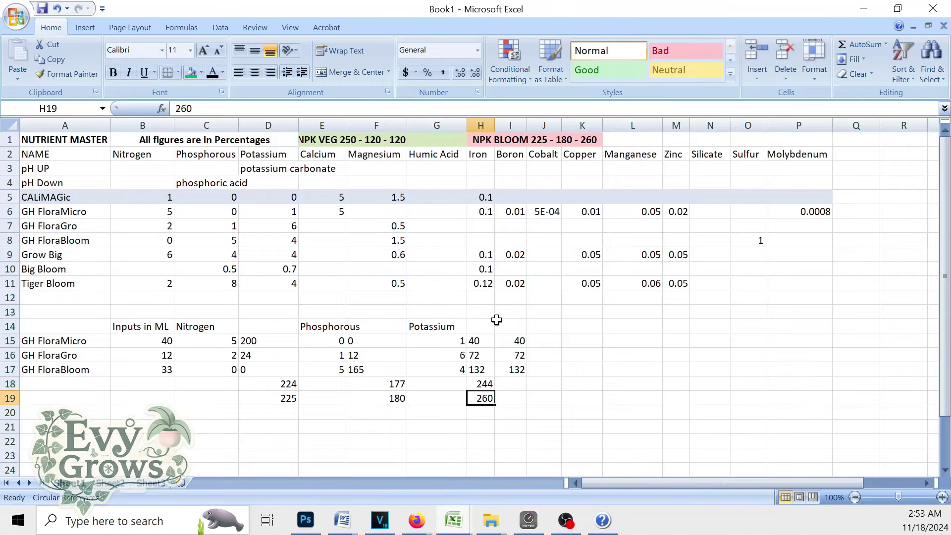
pyautogui.moveTo(513, 341); pyautogui.dragTo(520, 370)
pyautogui.press('Delete')
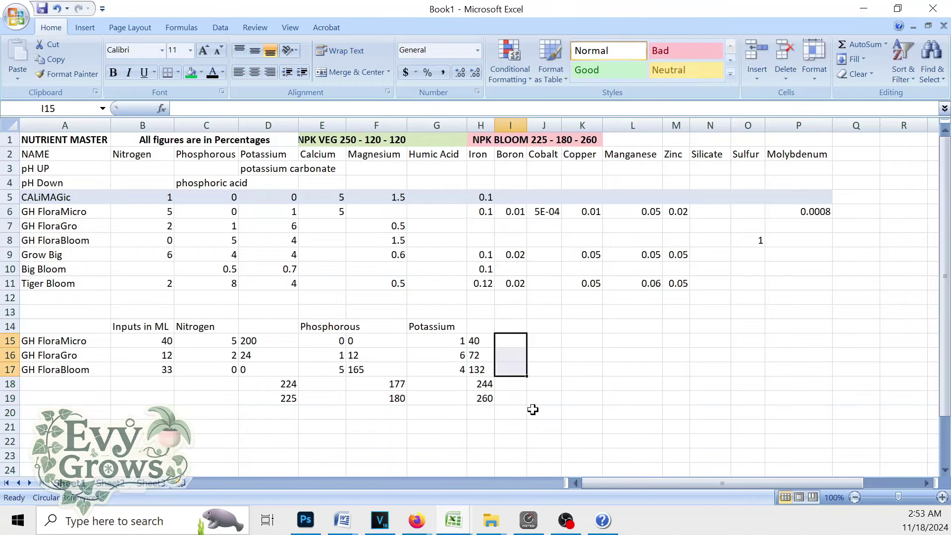
pyautogui.click(485, 385)
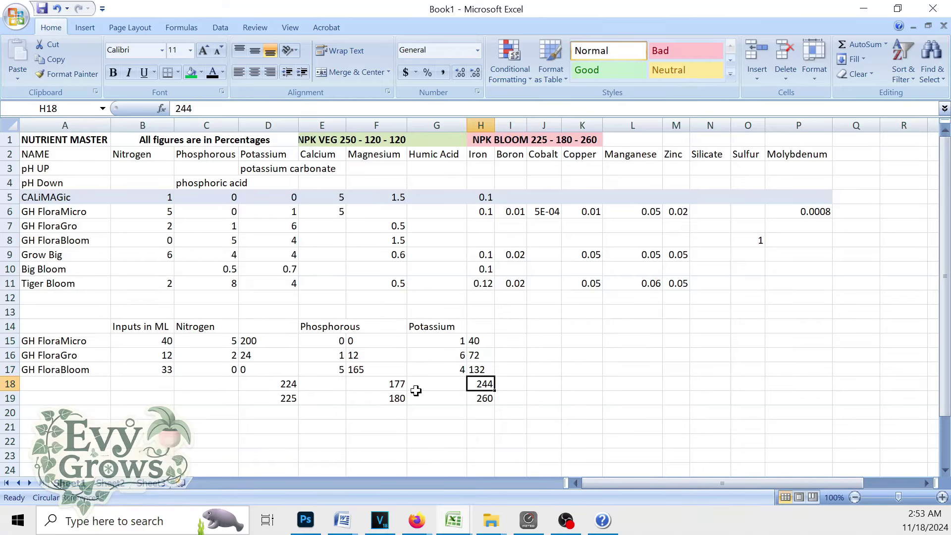
# Compare the nitrogen 224 and phosphorus 177 totals and potassium against its 260 target.
pyautogui.click(383, 382)
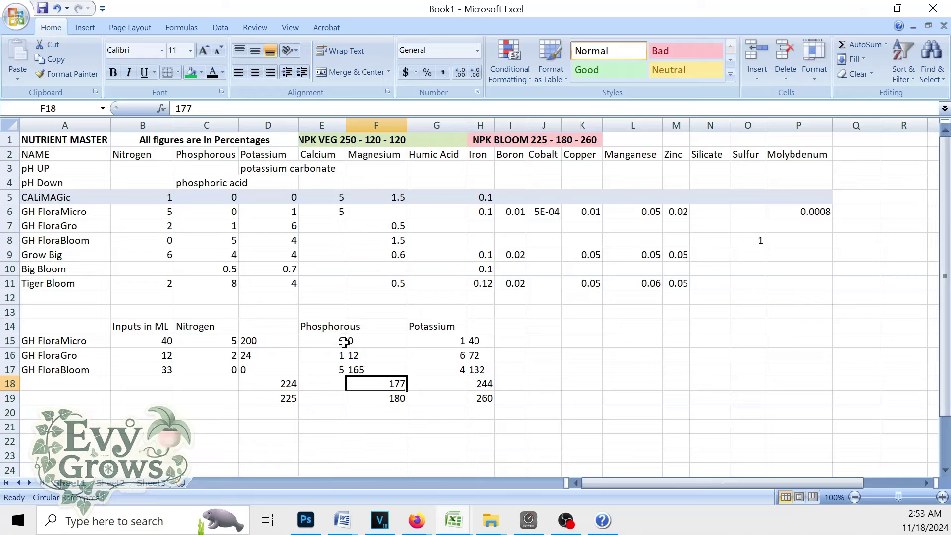
pyautogui.click(279, 386)
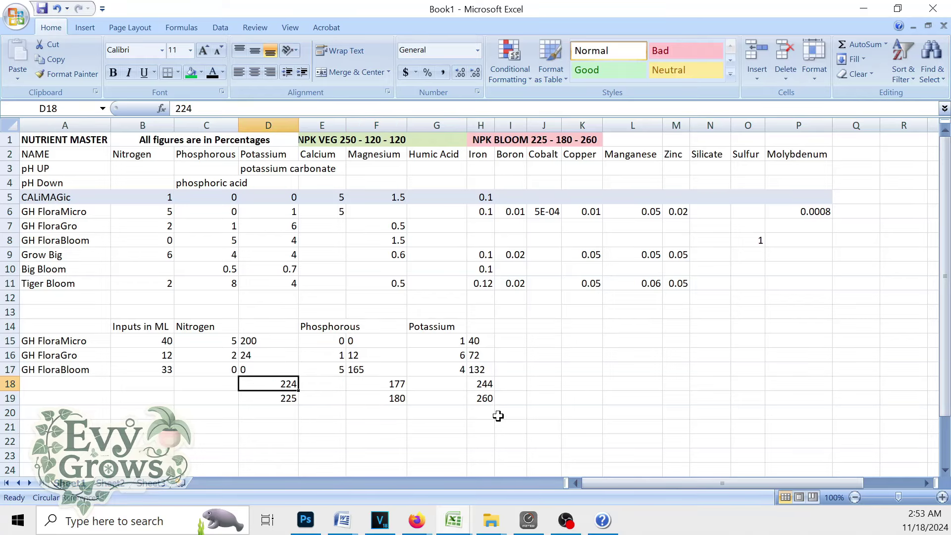
pyautogui.click(488, 396)
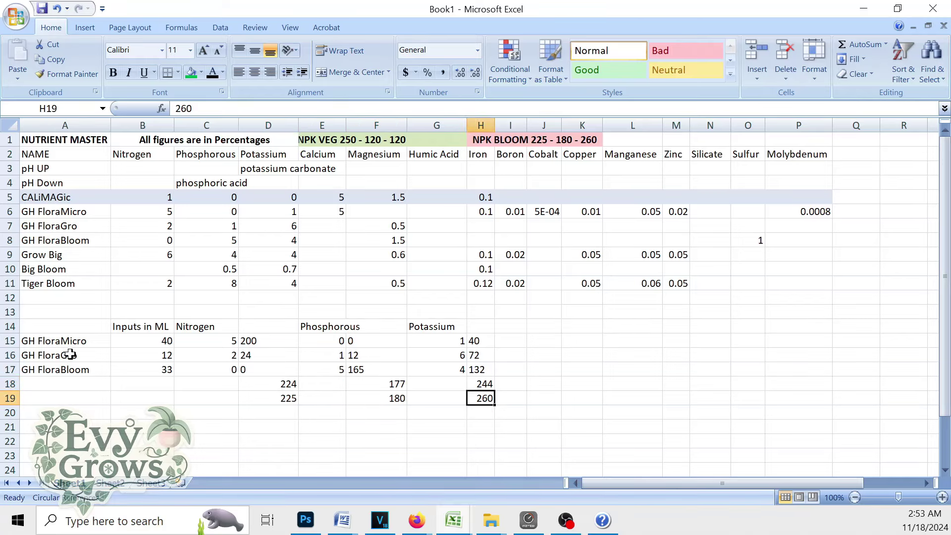
pyautogui.click(442, 356)
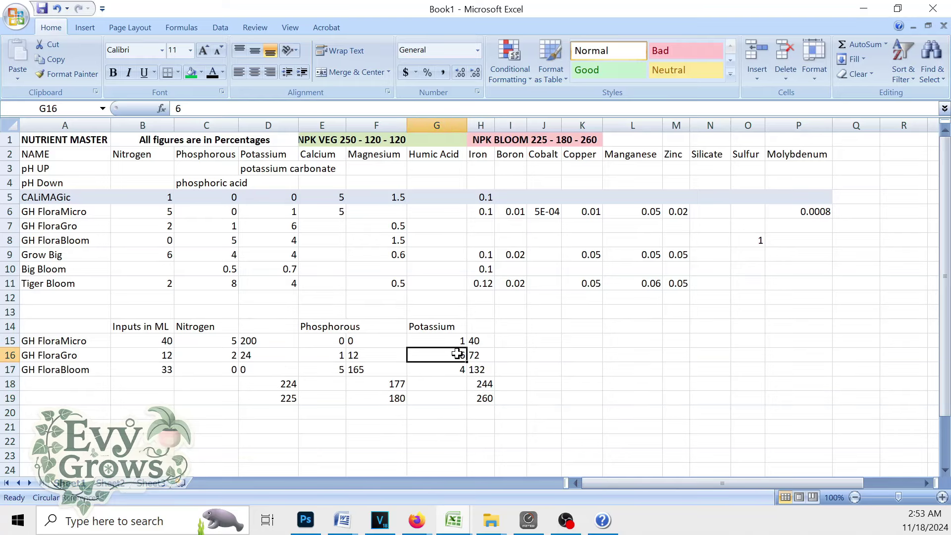
pyautogui.click(155, 357)
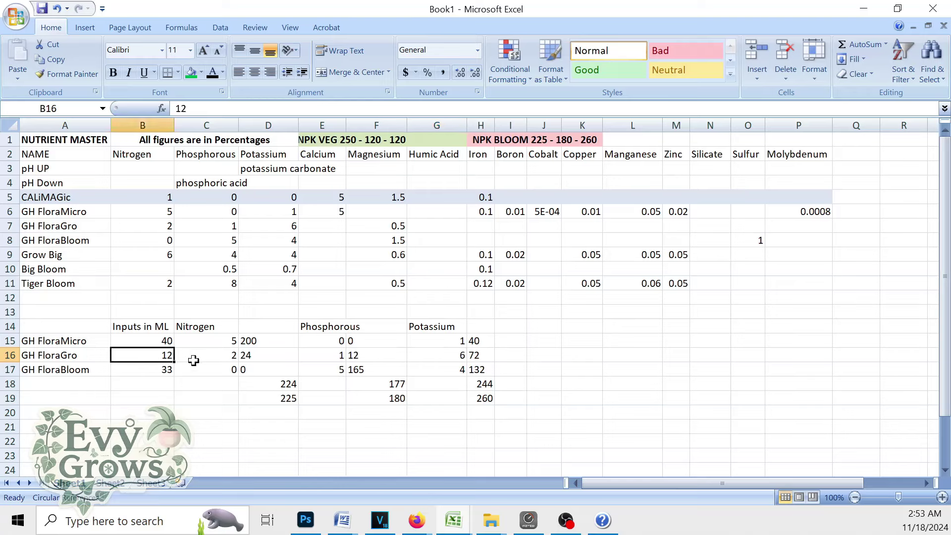
pyautogui.write('14')
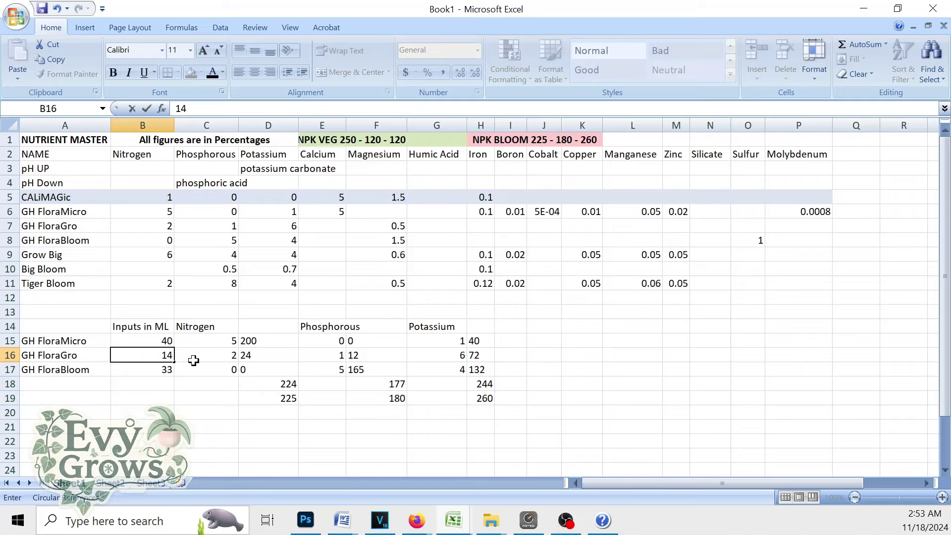
pyautogui.press('Return')
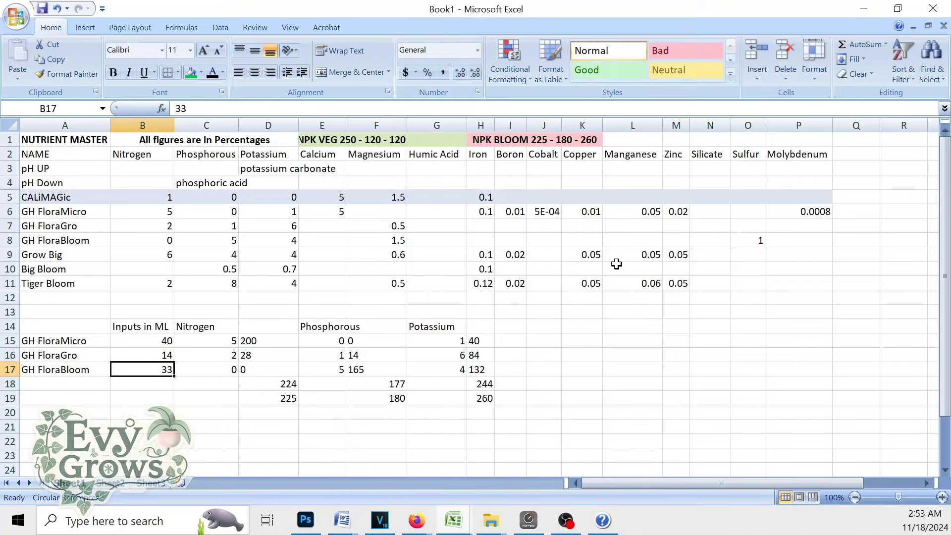
pyautogui.click(488, 384)
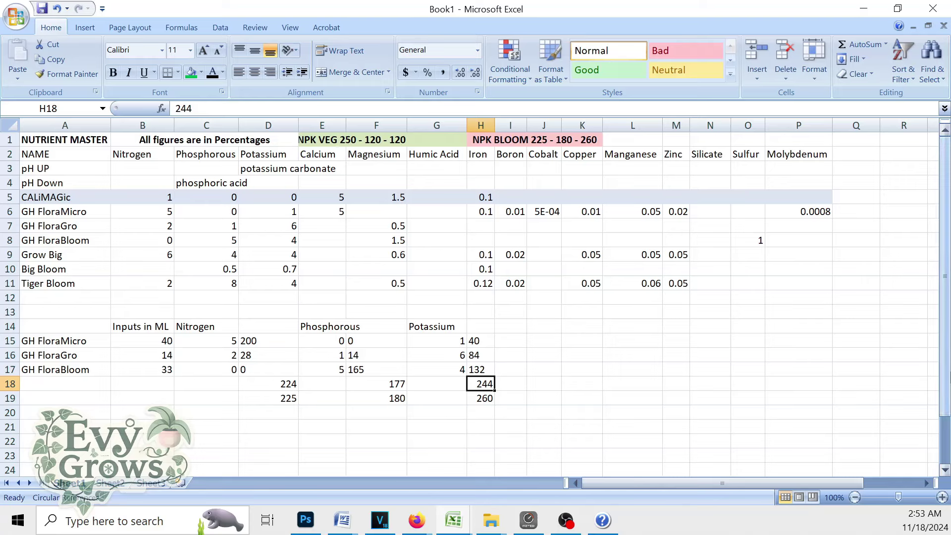
pyautogui.write('256')
pyautogui.press('Return')
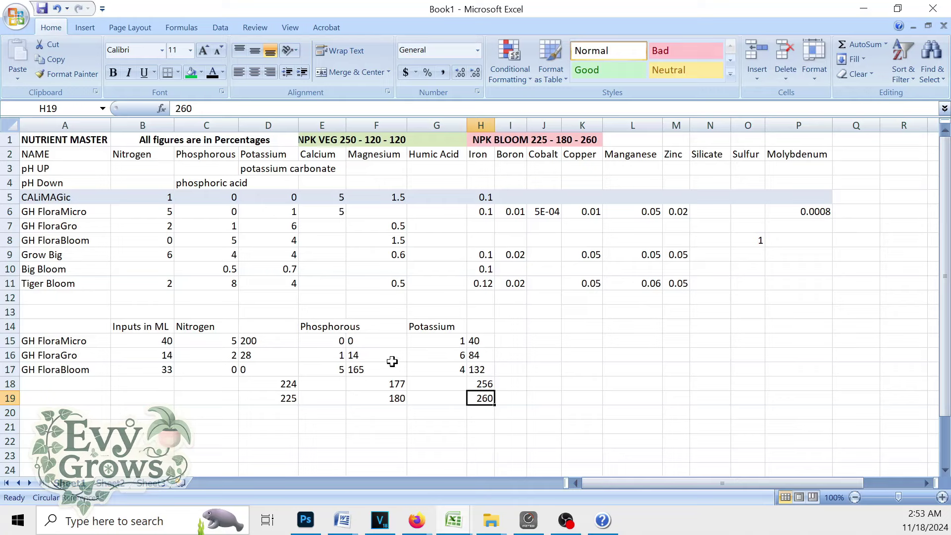
pyautogui.click(386, 382)
pyautogui.write('17')
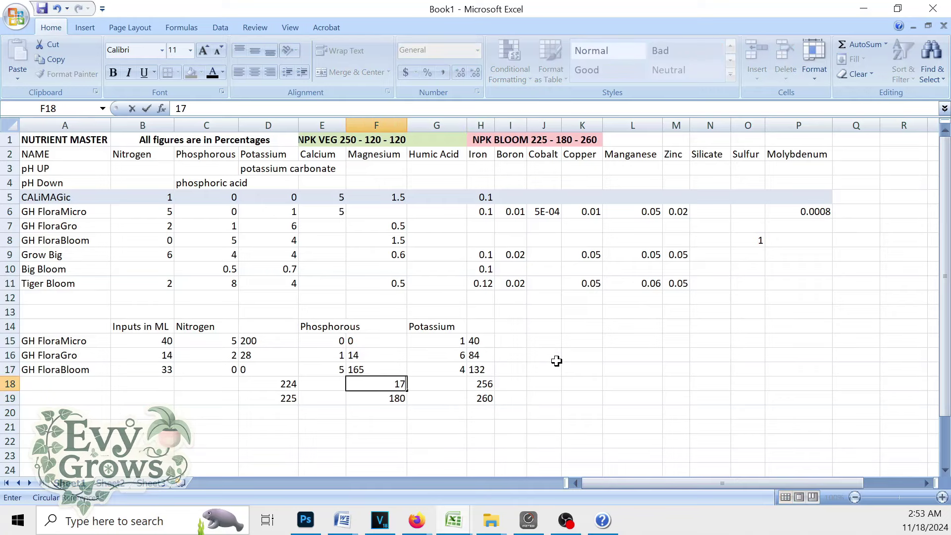
pyautogui.write('9')
pyautogui.press('Return')
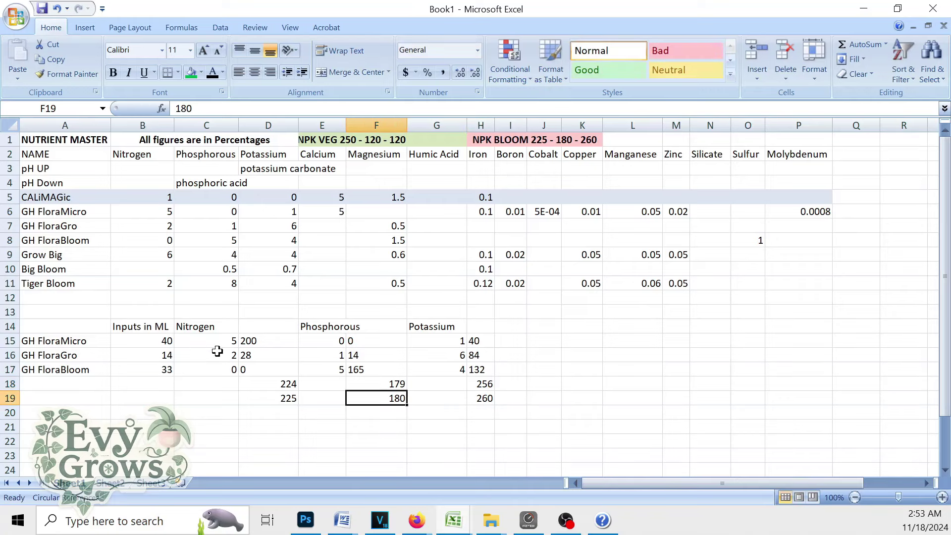
pyautogui.click(277, 383)
pyautogui.write('22')
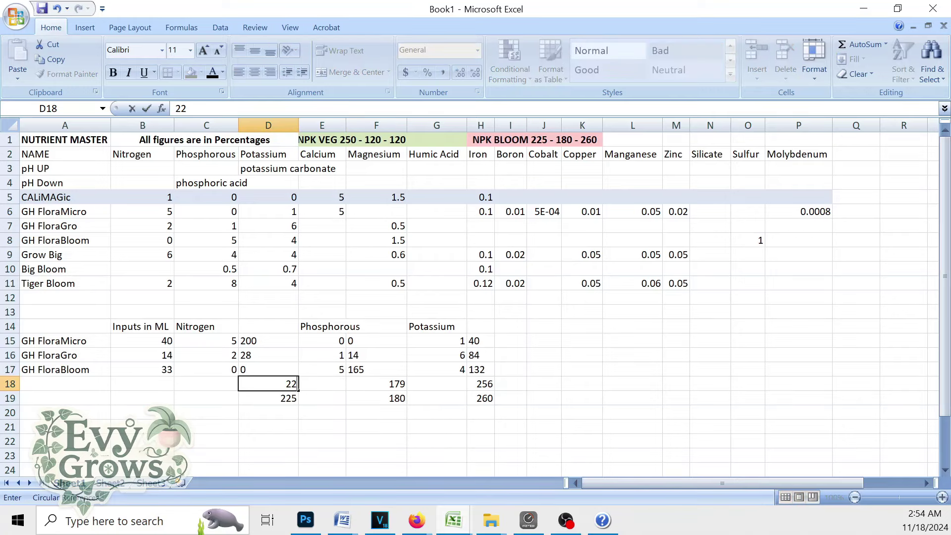
pyautogui.press('Return')
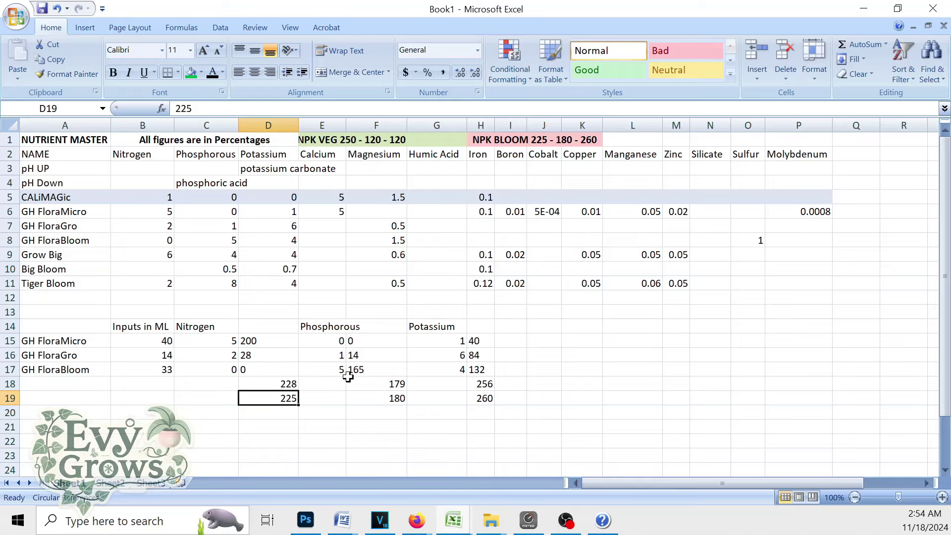
pyautogui.click(386, 384)
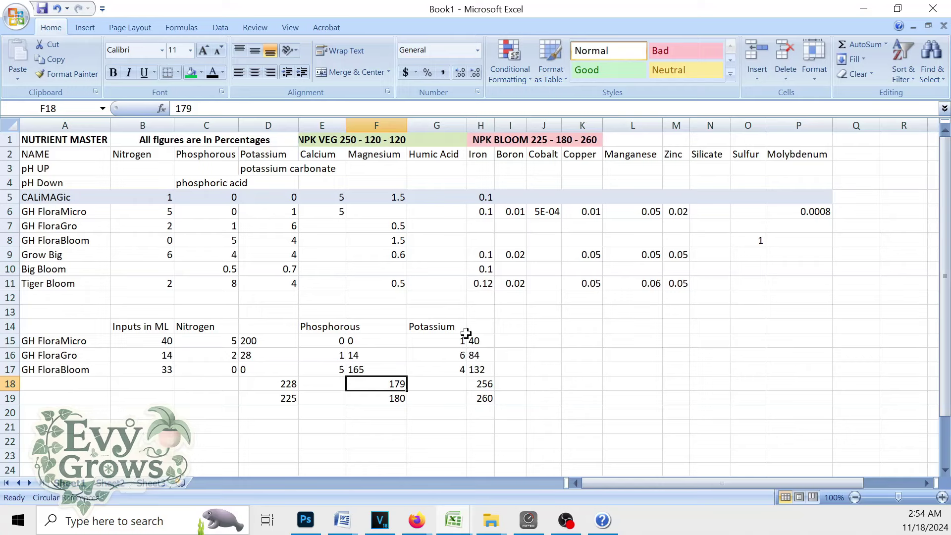
pyautogui.click(483, 385)
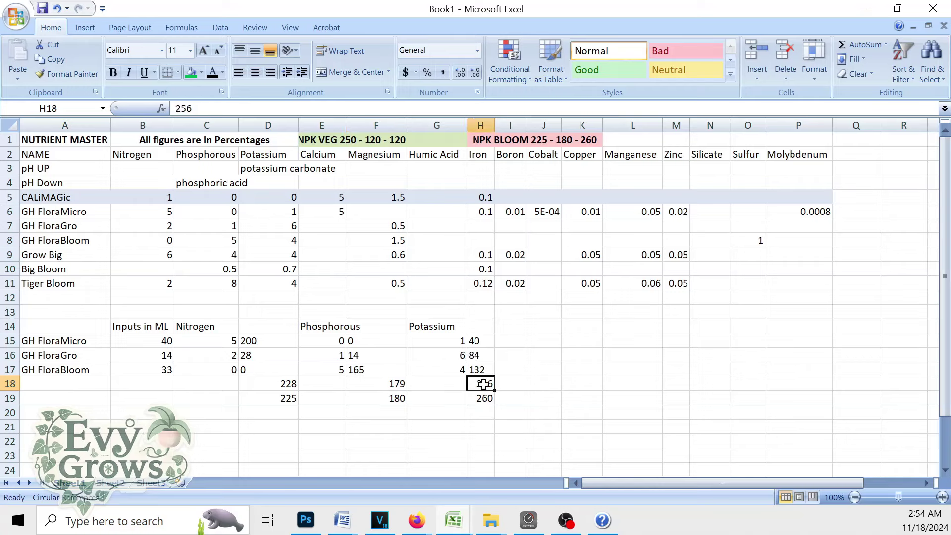
pyautogui.click(379, 388)
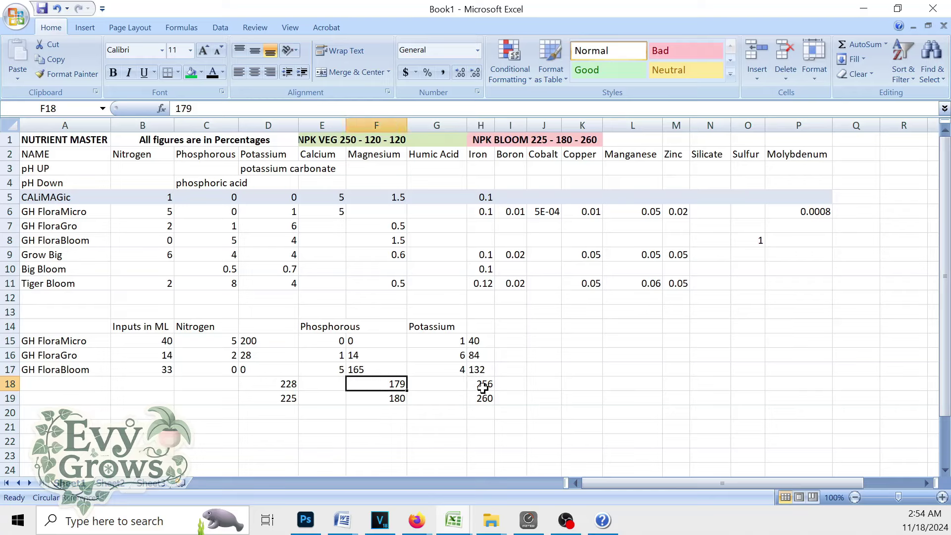
pyautogui.moveTo(483, 388); pyautogui.dragTo(285, 386)
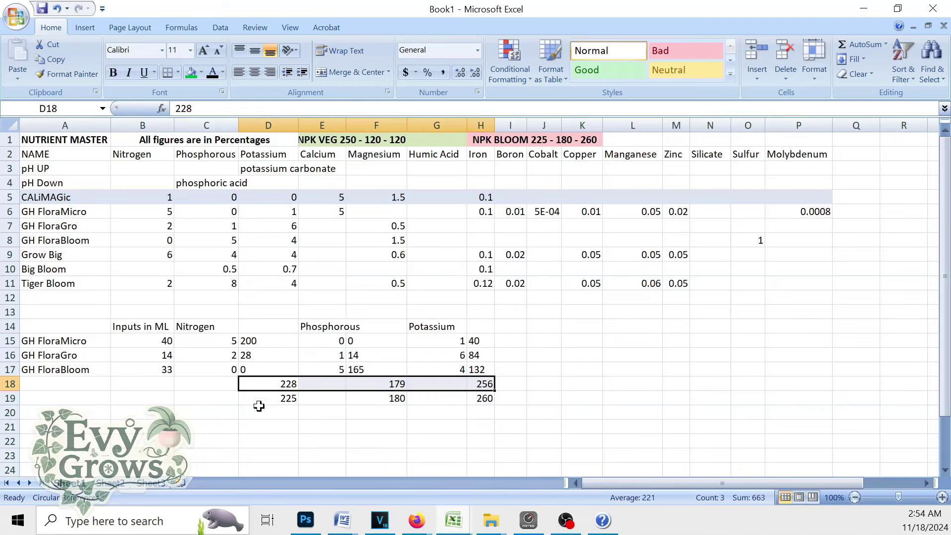
pyautogui.moveTo(258, 406); pyautogui.dragTo(479, 399)
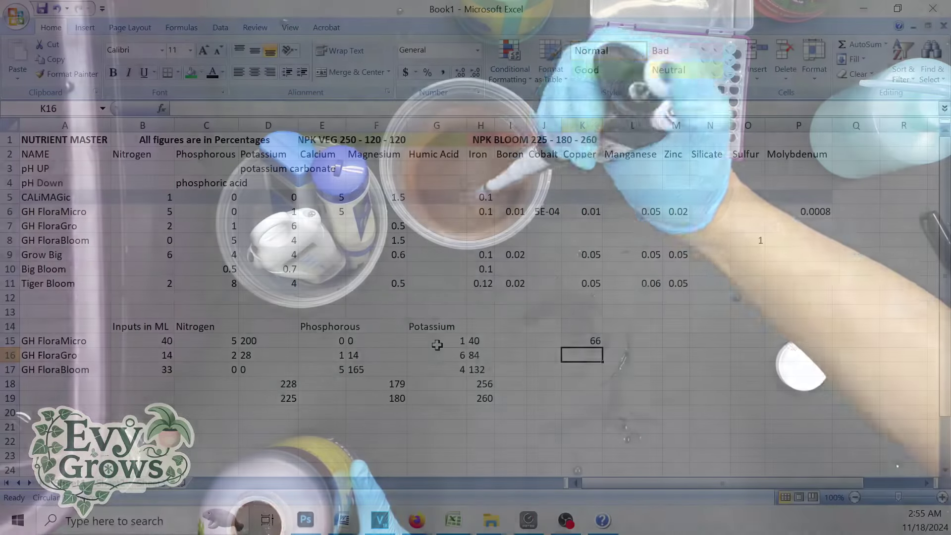
# Enter PPM values 66, 39 and 31 for FloraMicro, FloraGro and FloraBloom in K15:K17.
pyautogui.press('Return')
pyautogui.write('39')
pyautogui.press('Return')
pyautogui.write('31')
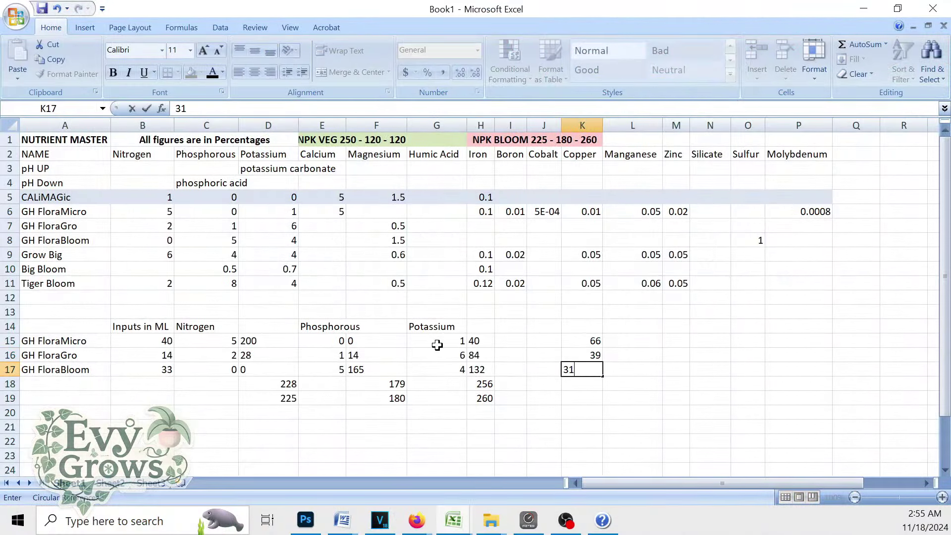
pyautogui.press('Return')
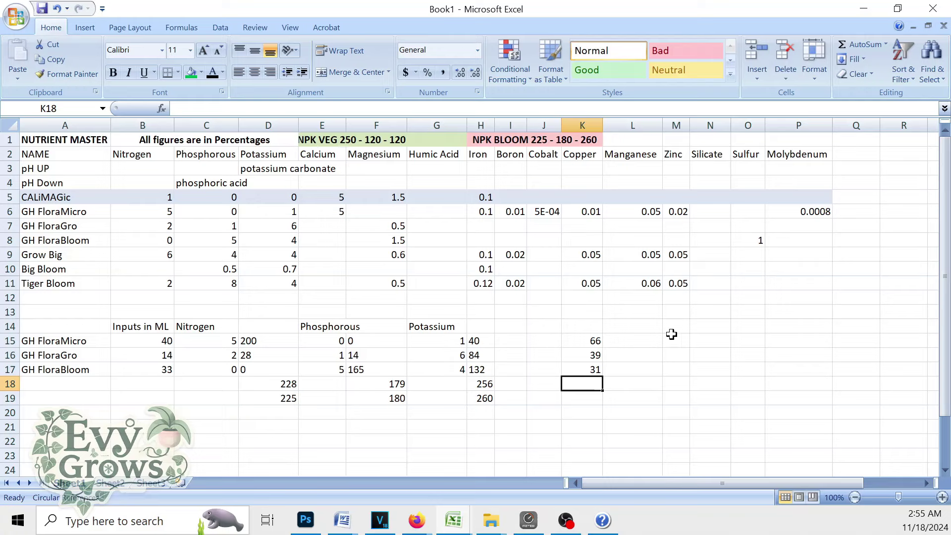
# Add the heading PPMS in K14 above the new values.
pyautogui.click(593, 325)
pyautogui.write('PPMS')
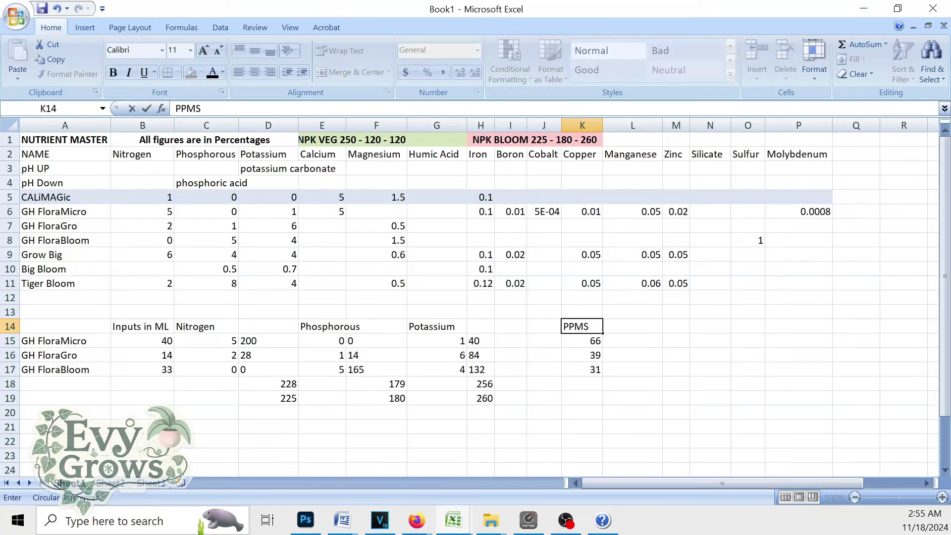
pyautogui.press('Tab')
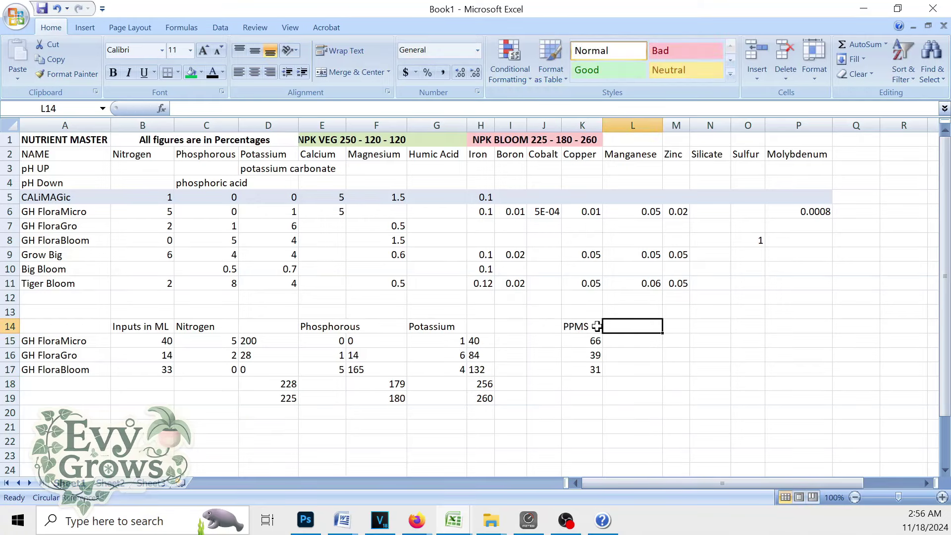
pyautogui.click(646, 343)
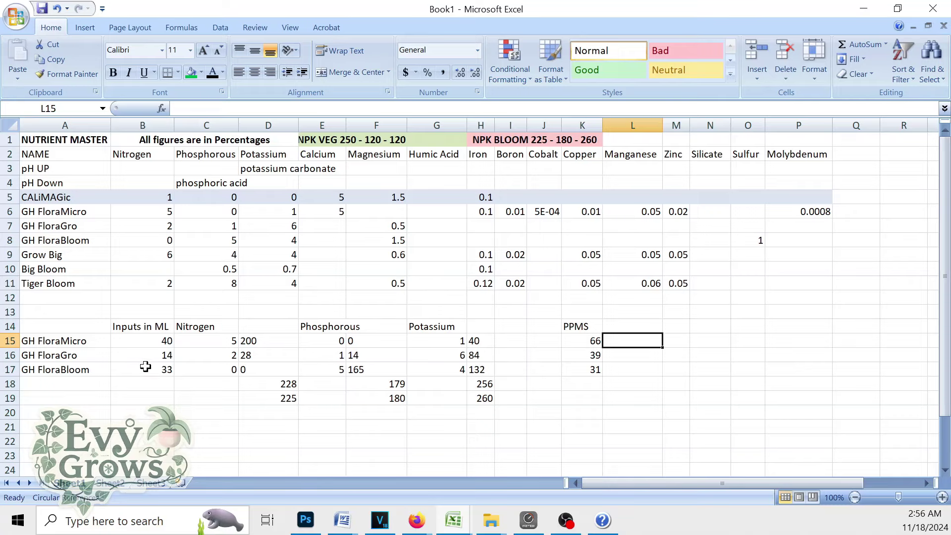
# Put =IMPRODUCT(B15,K15) in L15 and fill down to L17, giving 2640, 546 and 1023.
pyautogui.click(161, 108)
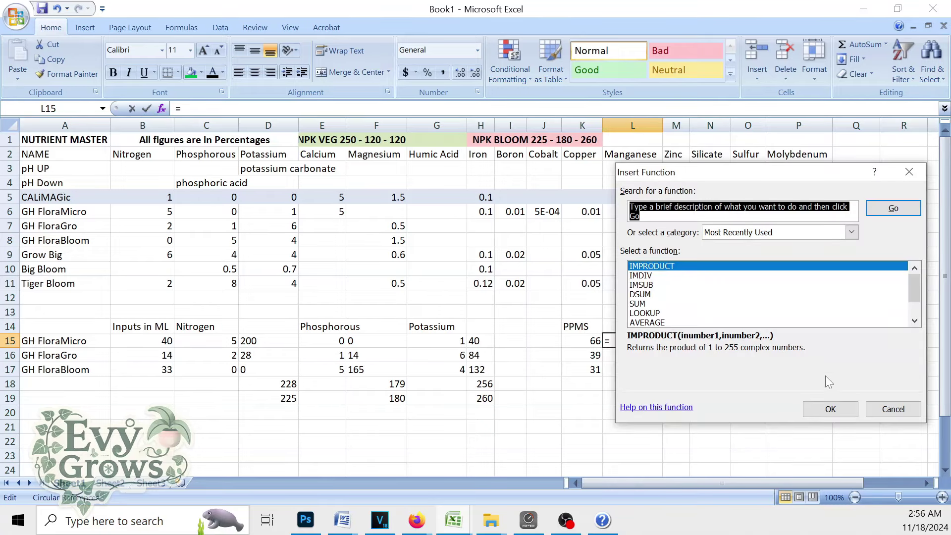
pyautogui.click(830, 410)
pyautogui.click(167, 341)
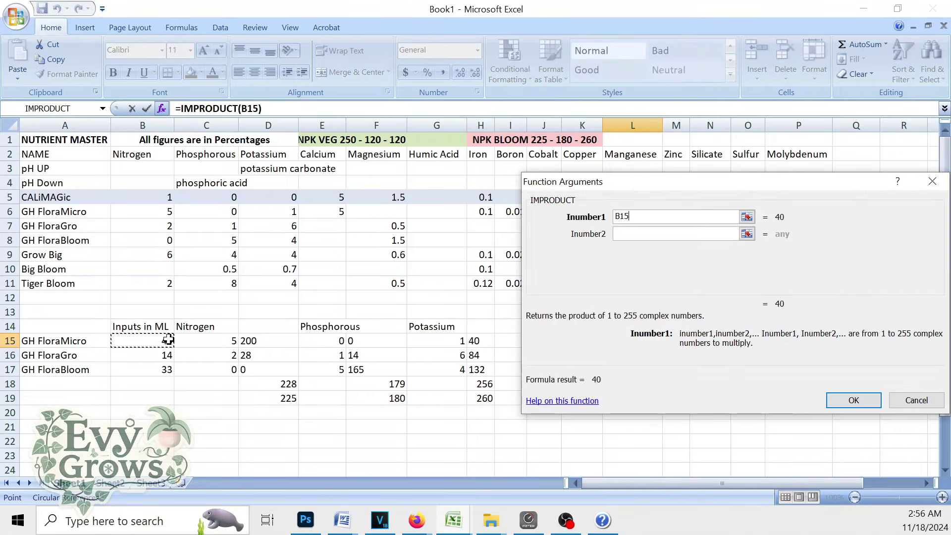
pyautogui.moveTo(713, 193); pyautogui.dragTo(923, 154)
pyautogui.click(577, 341)
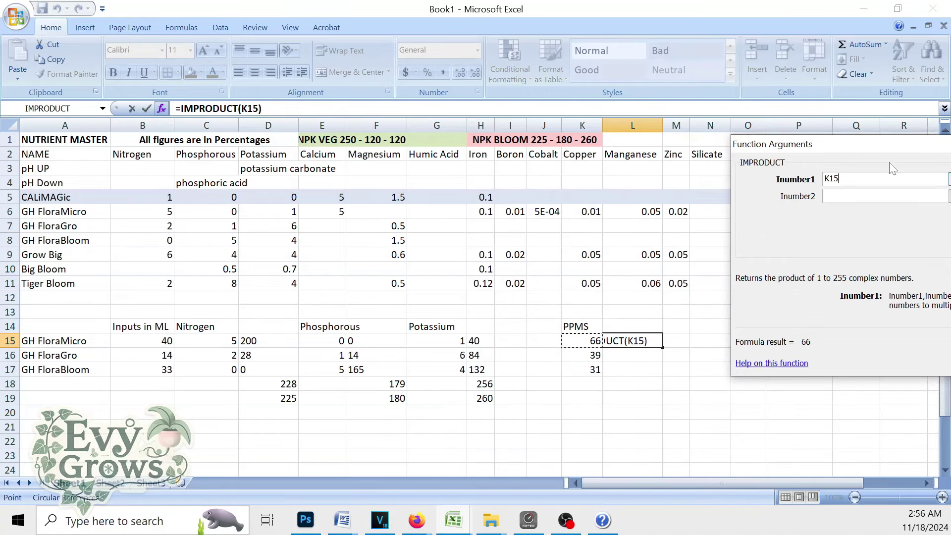
pyautogui.moveTo(892, 168); pyautogui.dragTo(889, 172)
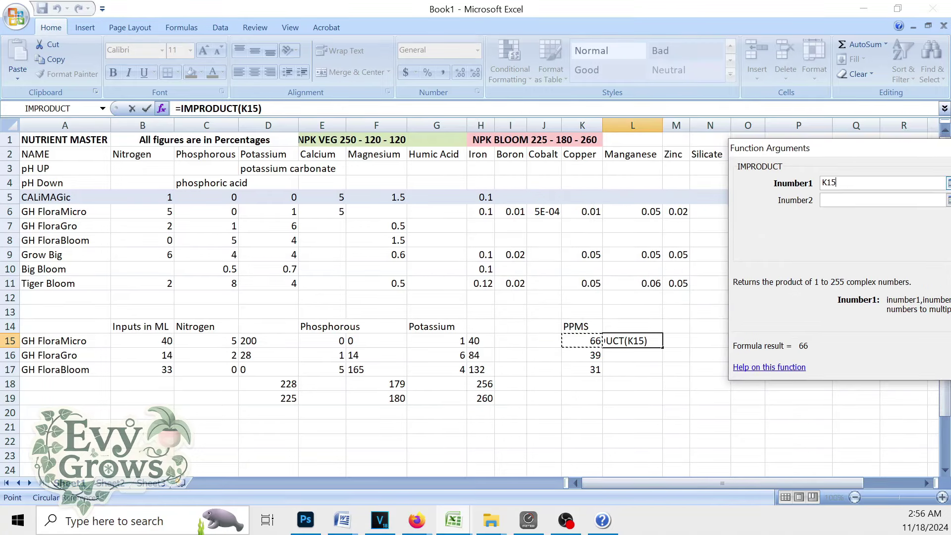
pyautogui.click(166, 341)
pyautogui.click(834, 201)
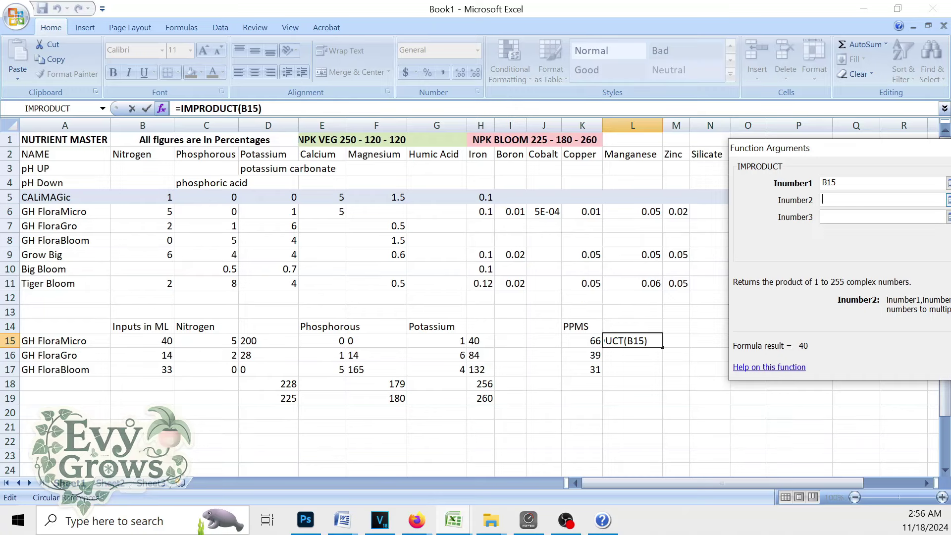
pyautogui.click(586, 346)
pyautogui.moveTo(844, 151); pyautogui.dragTo(706, 169)
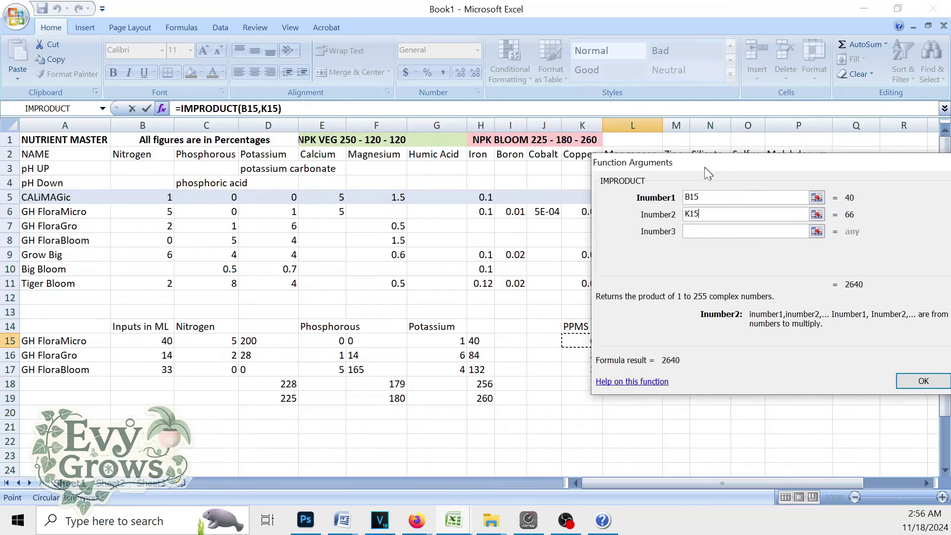
pyautogui.click(917, 382)
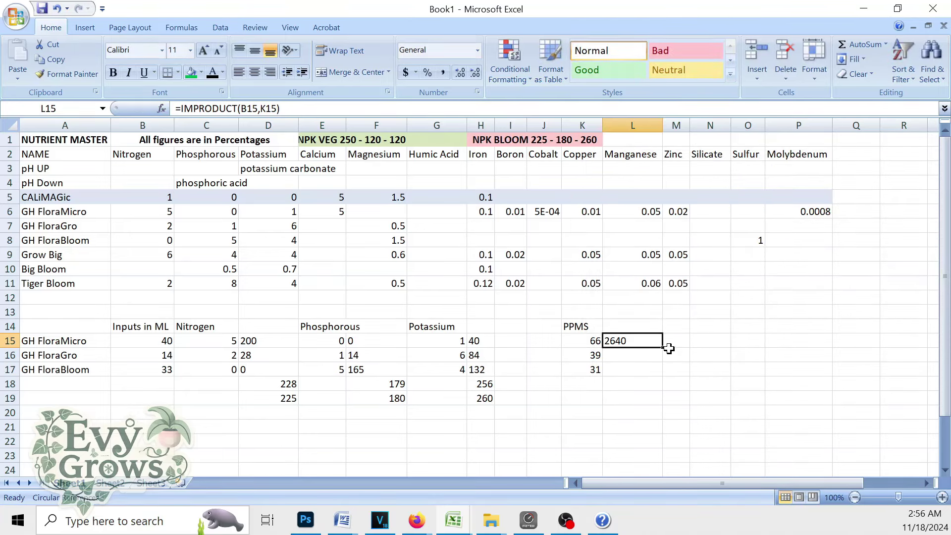
pyautogui.moveTo(665, 347); pyautogui.dragTo(661, 372)
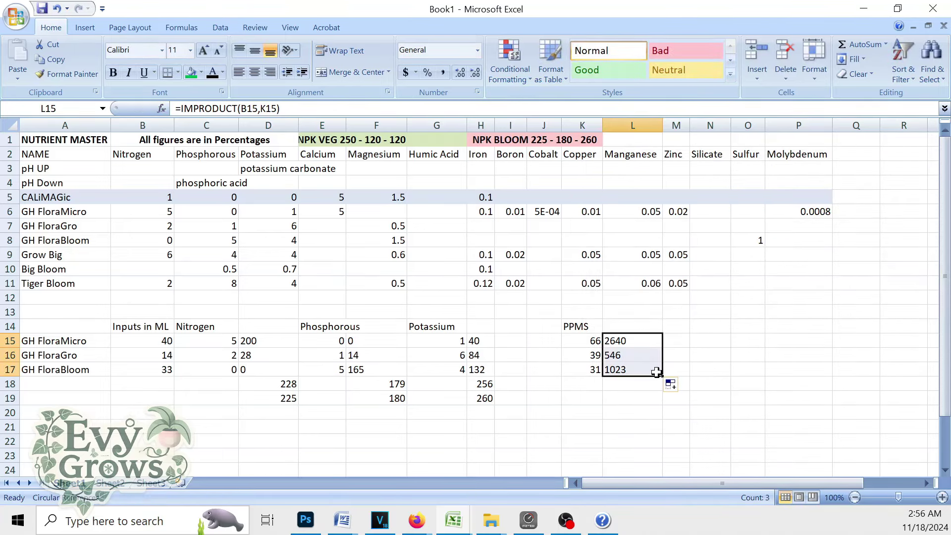
pyautogui.click(675, 337)
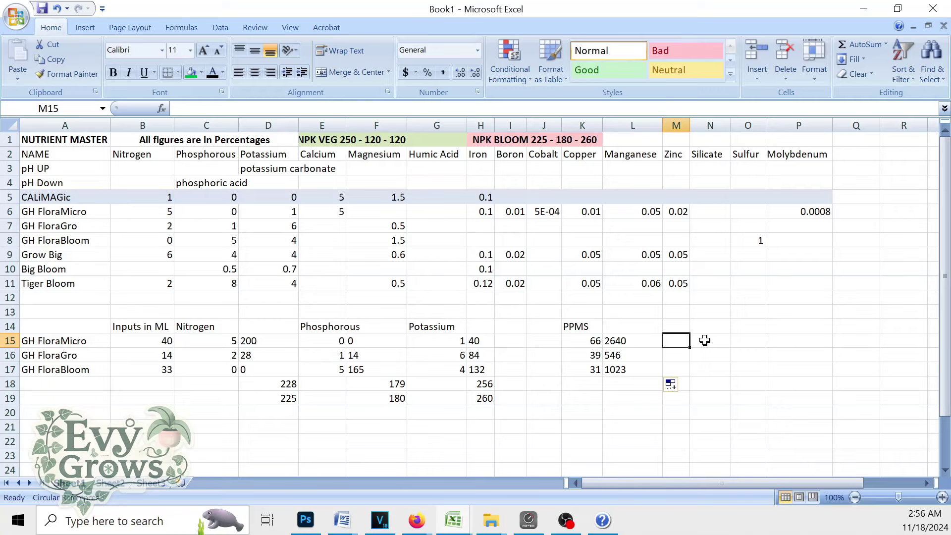
# Type 2640, 546 and 1023 into M15:M17 and enter their 4209 sum in M18.
pyautogui.write('2640')
pyautogui.press('Return')
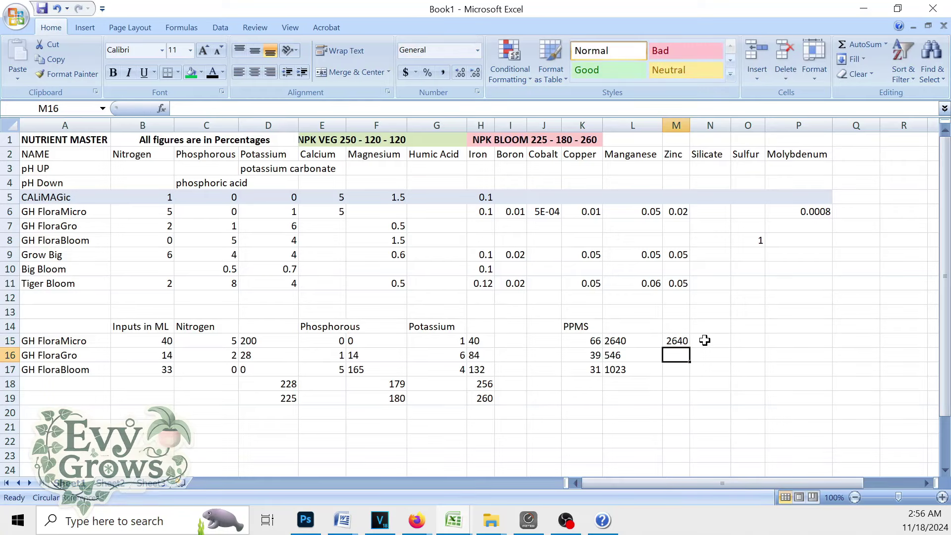
pyautogui.write('546')
pyautogui.press('Return')
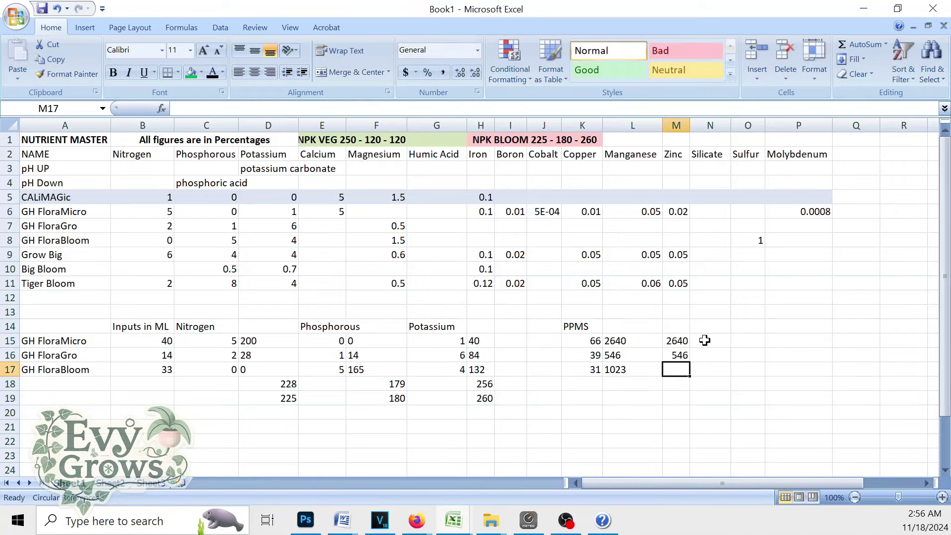
pyautogui.write('1023')
pyautogui.press('Return')
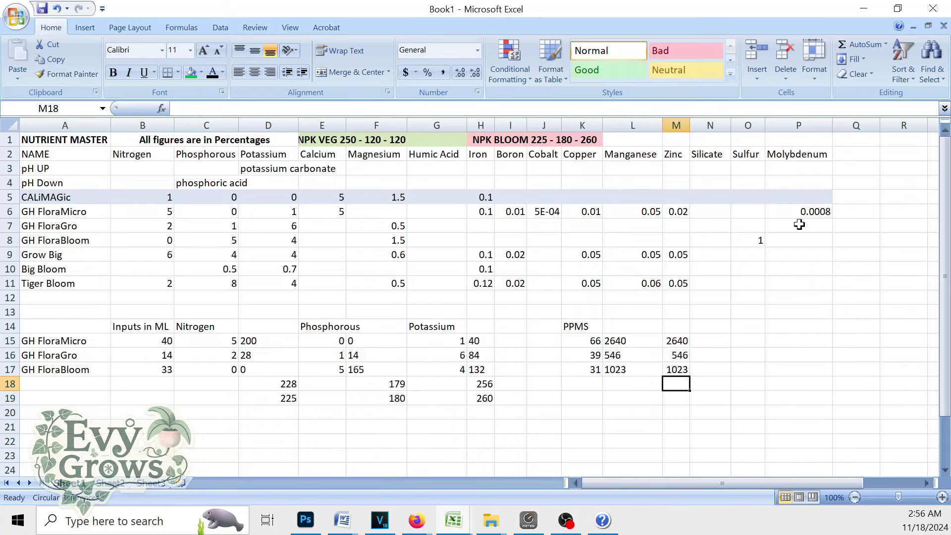
pyautogui.moveTo(676, 341); pyautogui.dragTo(676, 369)
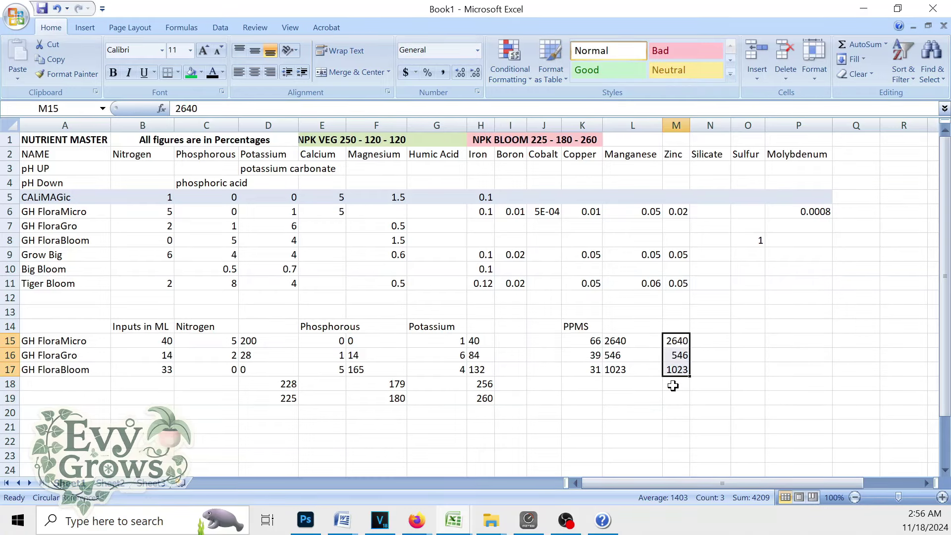
pyautogui.click(673, 386)
pyautogui.write('4209')
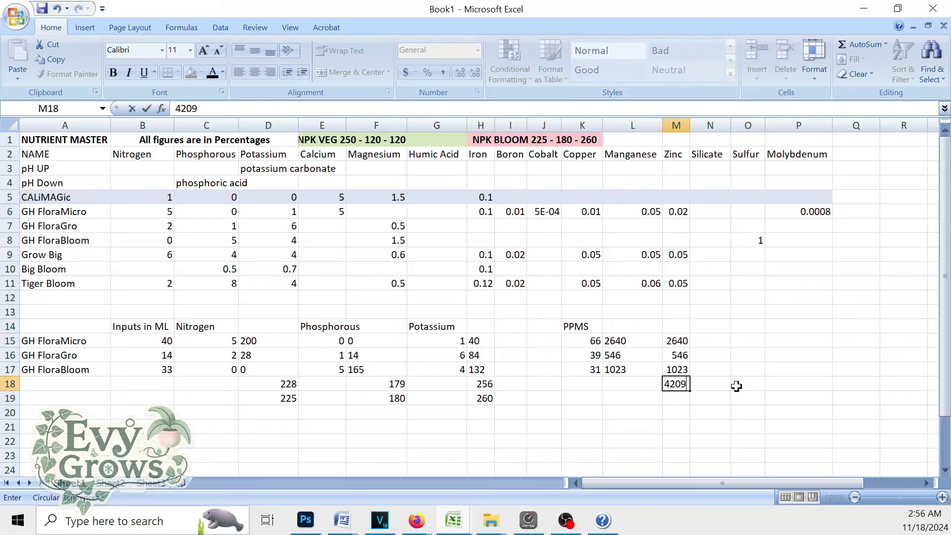
pyautogui.press('Return')
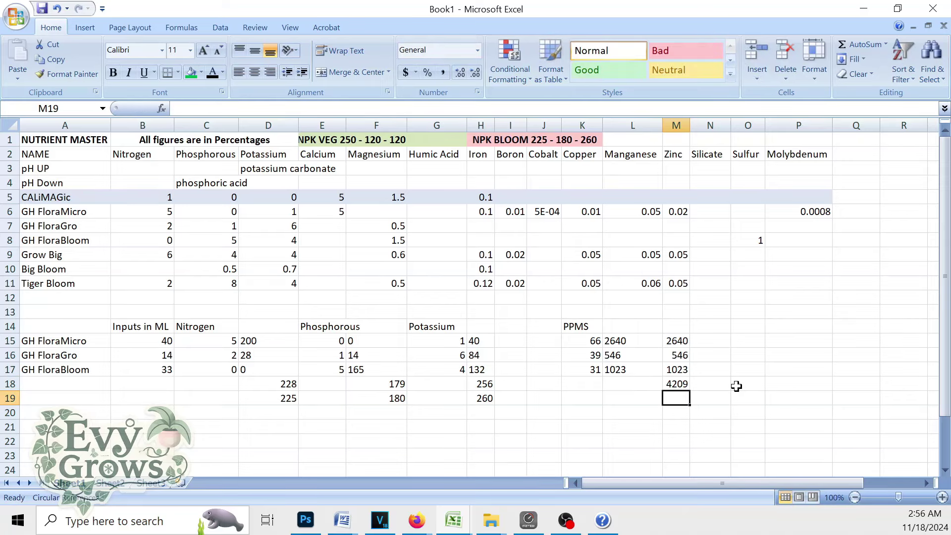
pyautogui.click(671, 382)
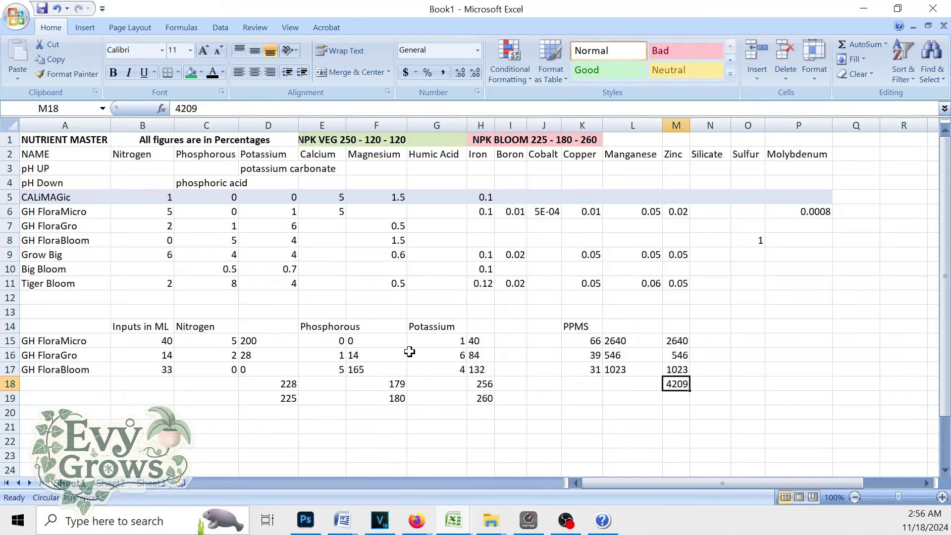